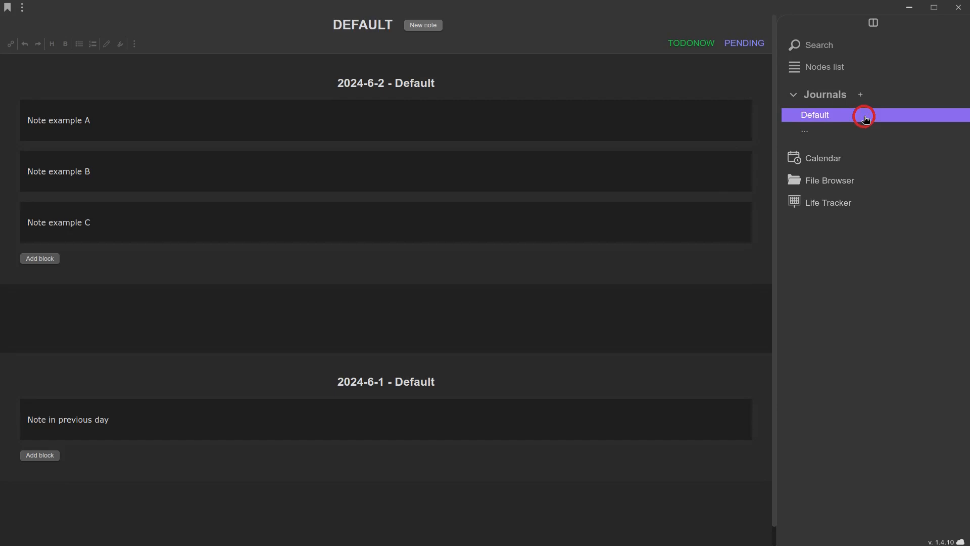
# Step: Add a new note reading "This is a new note" to the Default journal
pyautogui.click(429, 30)
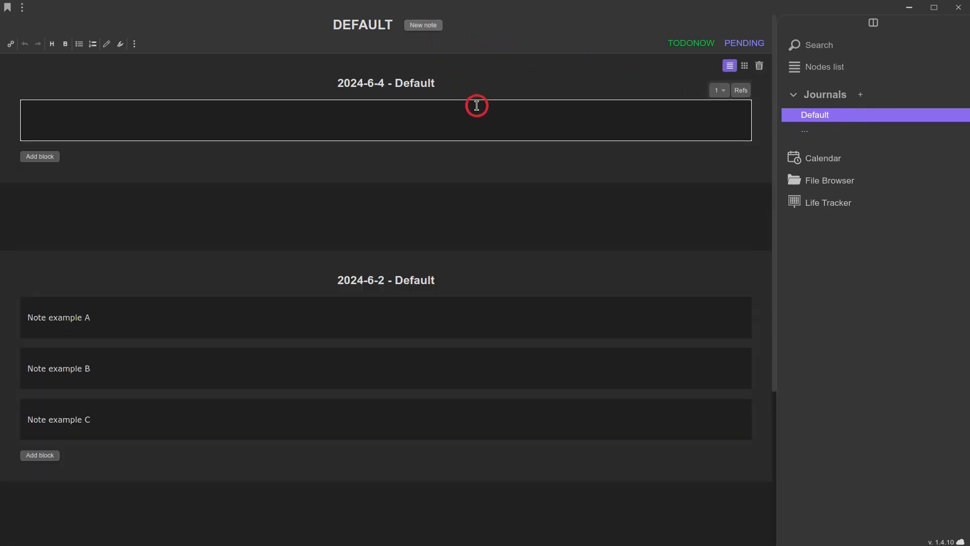
pyautogui.write('This is a new note')
pyautogui.click(507, 194)
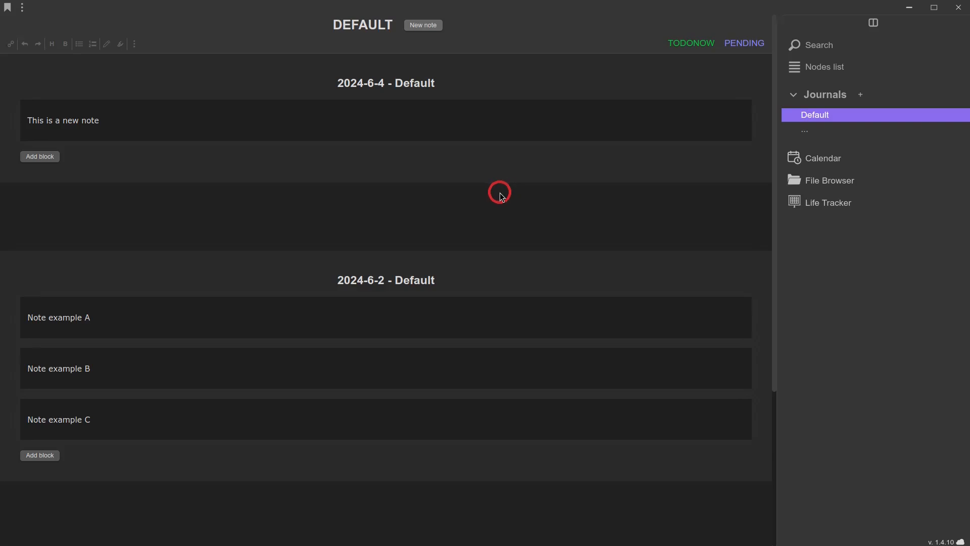
# Step: Create two new journals named "Thoughts" and "Exercice"
pyautogui.click(860, 95)
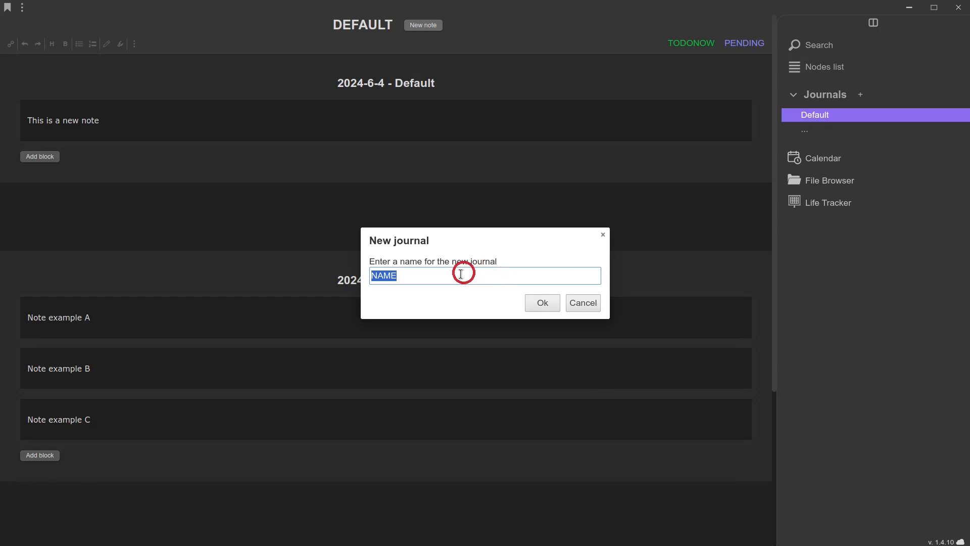
pyautogui.write('Thoughts')
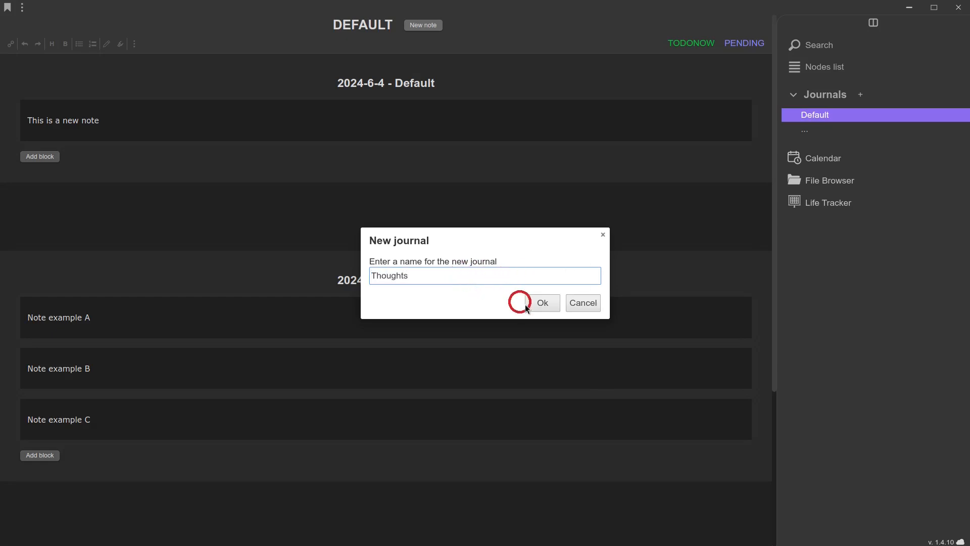
pyautogui.click(542, 303)
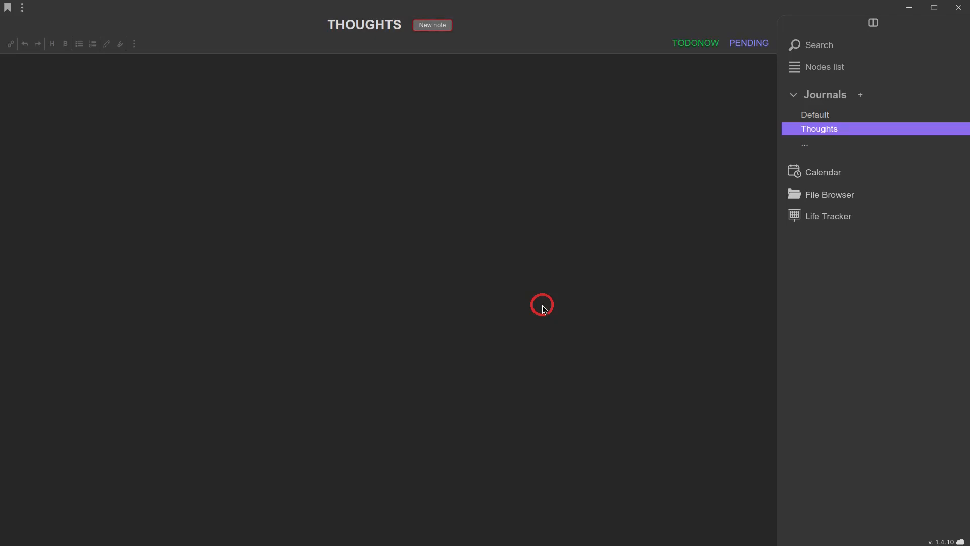
pyautogui.click(859, 96)
pyautogui.write('Exercice')
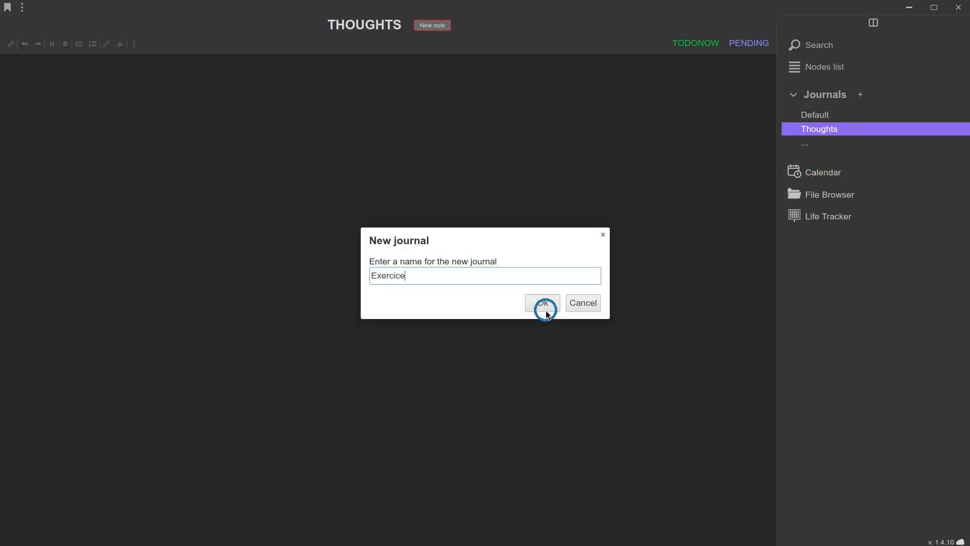
pyautogui.click(545, 309)
# Step: Create two more journals named "Work" and "Family"
pyautogui.click(861, 95)
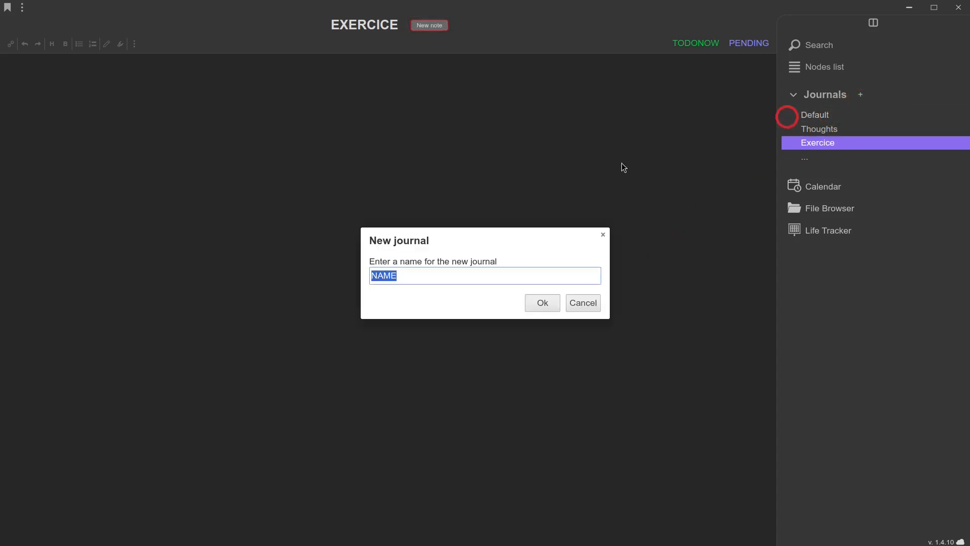
pyautogui.write('Work')
pyautogui.click(545, 304)
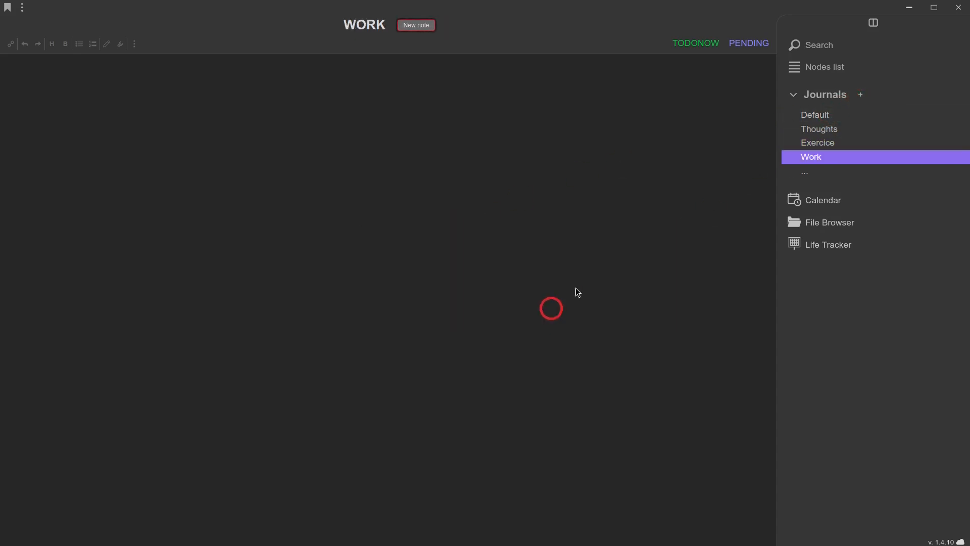
pyautogui.click(859, 96)
pyautogui.write('Family')
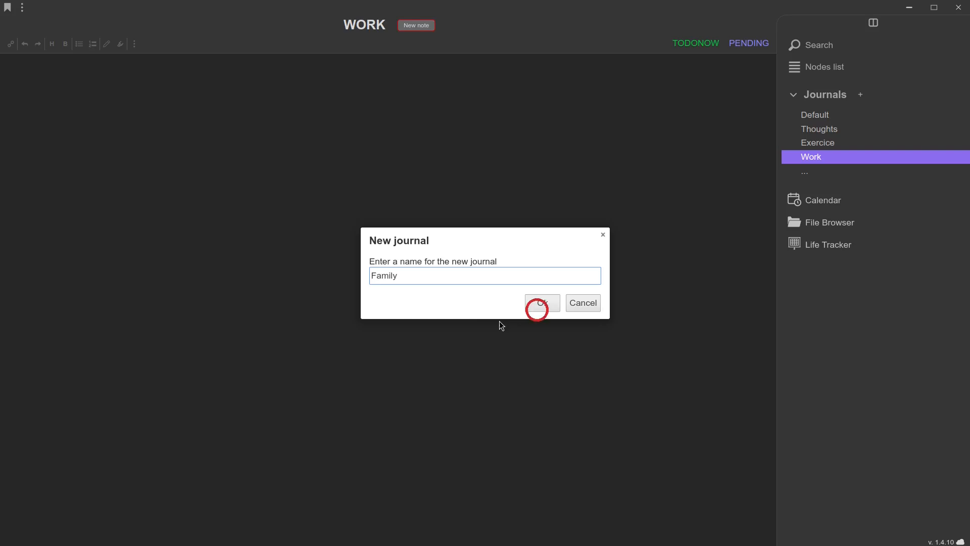
pyautogui.click(539, 303)
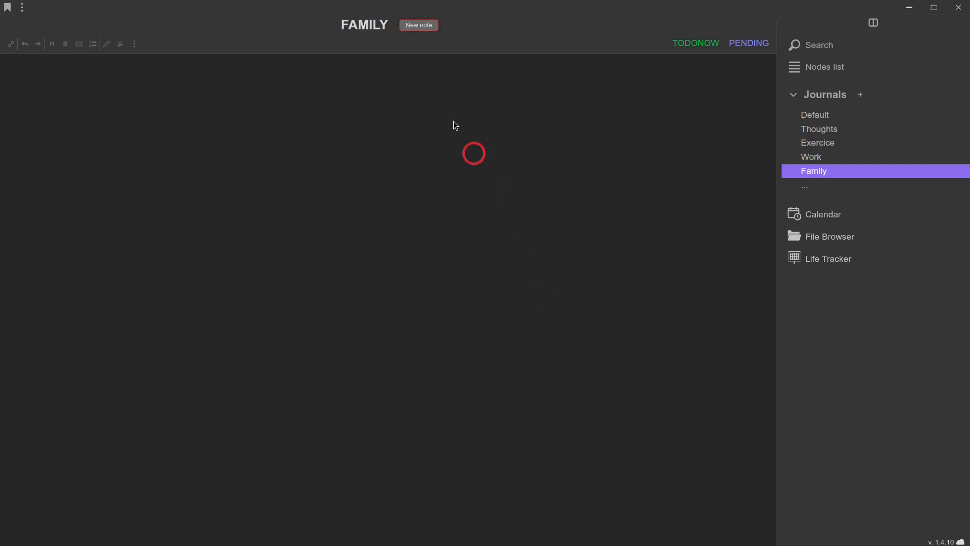
# Step: Add the note "New family note..." to the Family journal and "New work related note..." to the Work journal
pyautogui.click(422, 28)
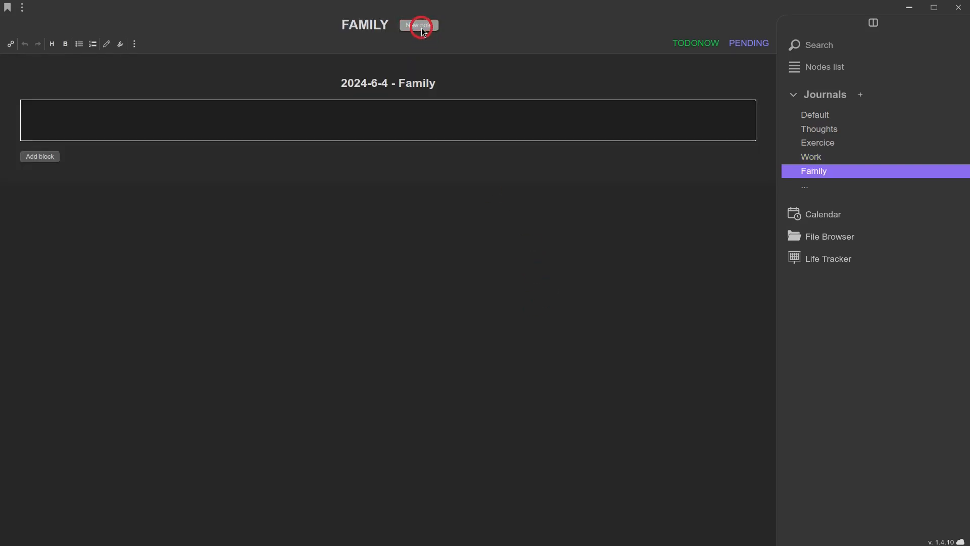
pyautogui.write('New family note...')
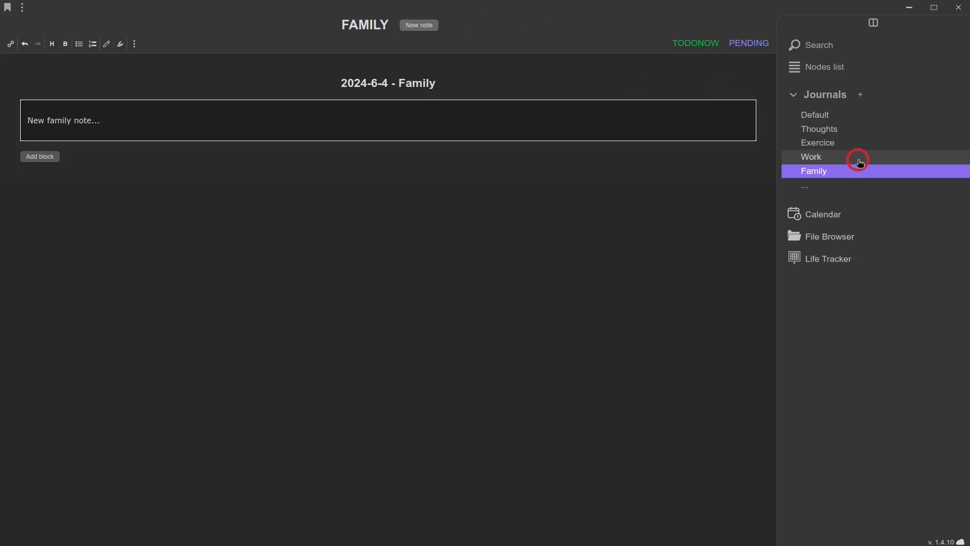
pyautogui.click(843, 159)
pyautogui.click(429, 30)
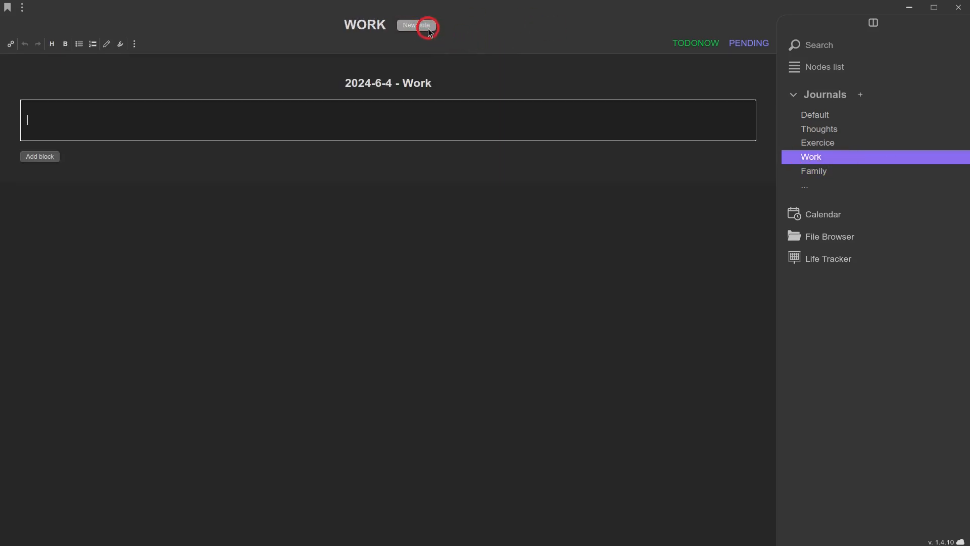
pyautogui.write('New work related note...')
pyautogui.click(567, 233)
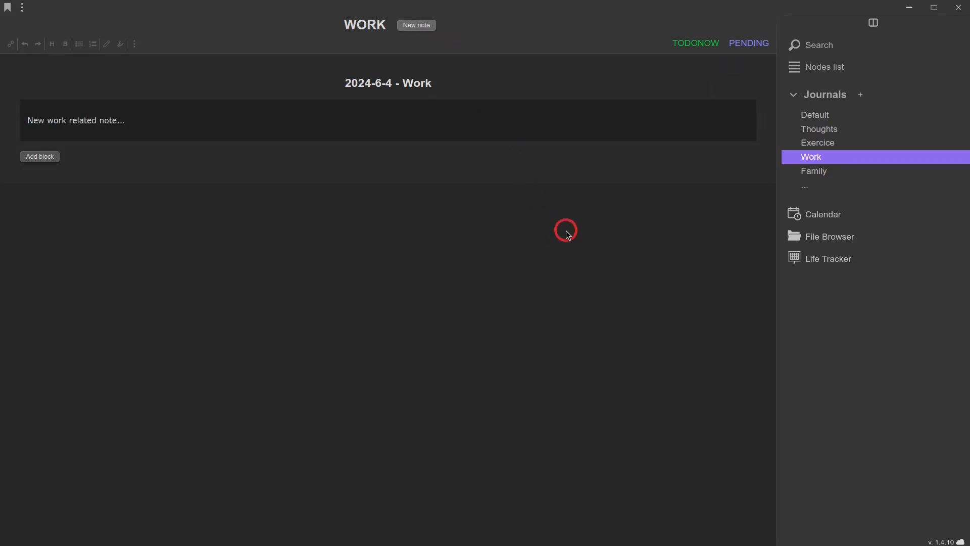
# Step: In the Default journal, tag "Note example A" with a # tag, creating a new node with a person's full name
pyautogui.click(808, 117)
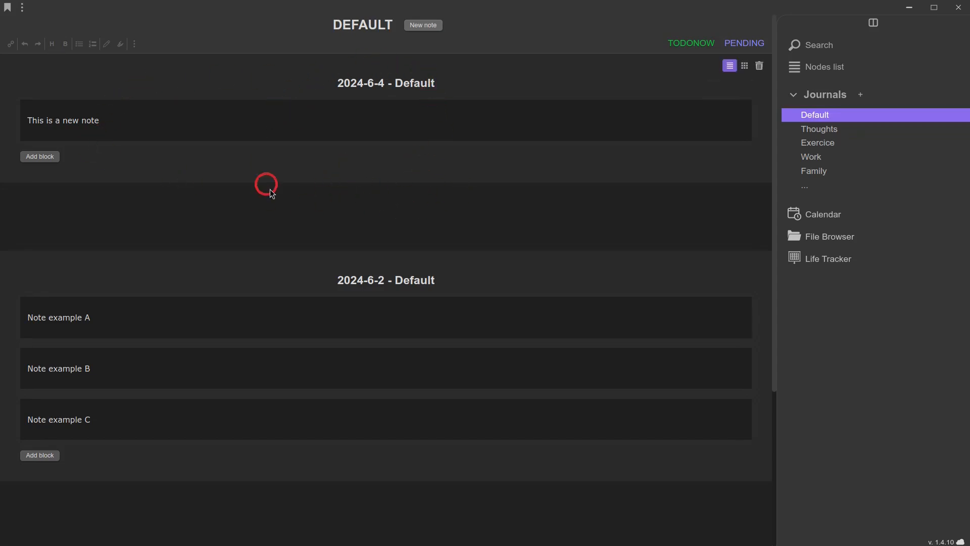
pyautogui.scroll(-2, 270, 189)
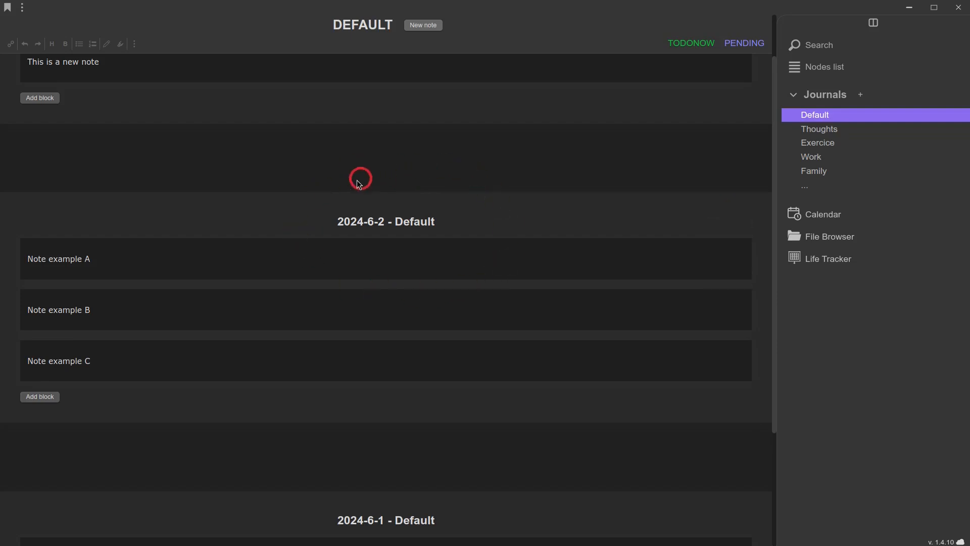
pyautogui.scroll(-5, 259, 218)
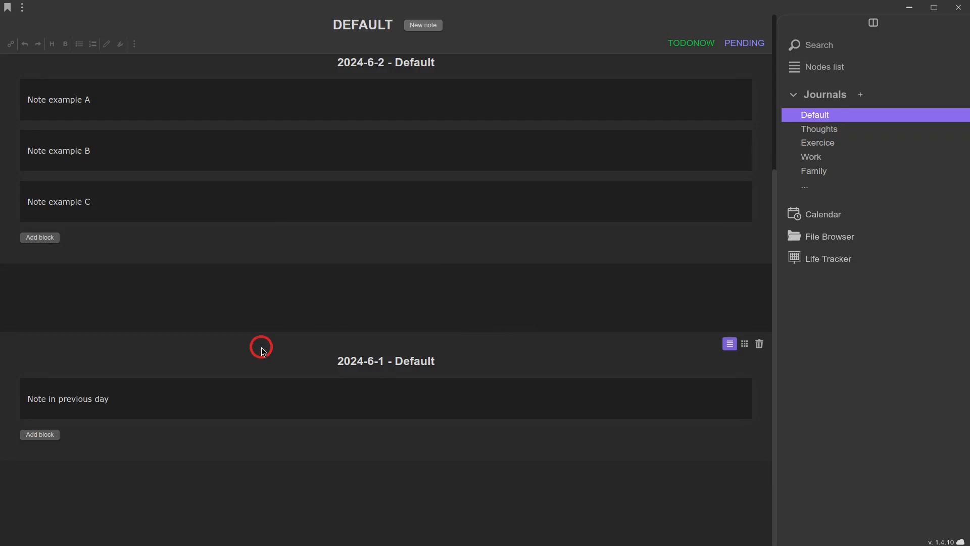
pyautogui.scroll(7, 262, 351)
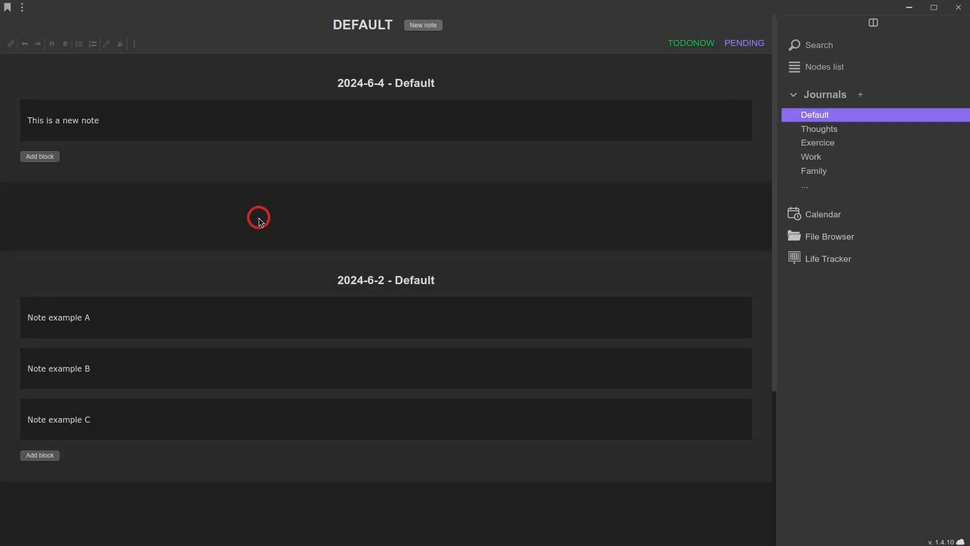
pyautogui.scroll(-1, 259, 217)
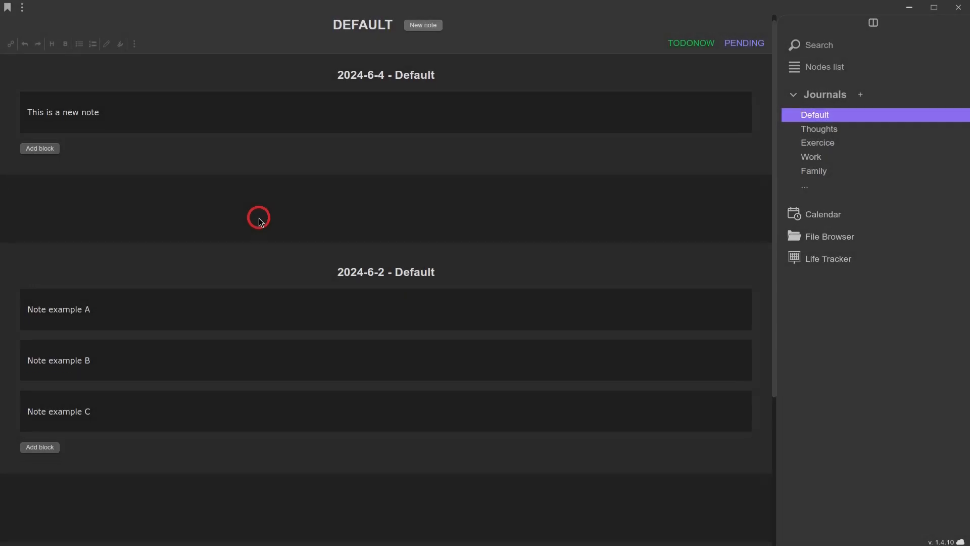
pyautogui.click(154, 266)
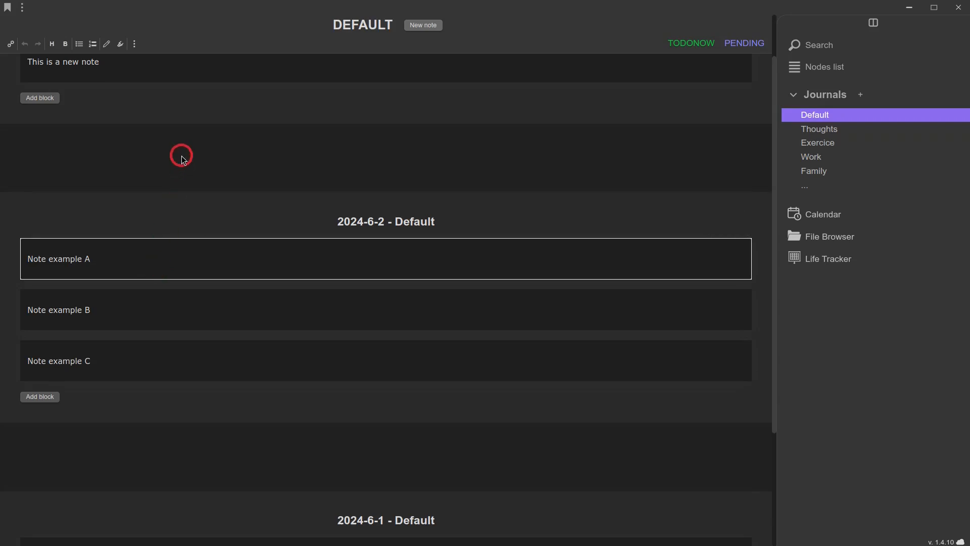
pyautogui.write('#J')
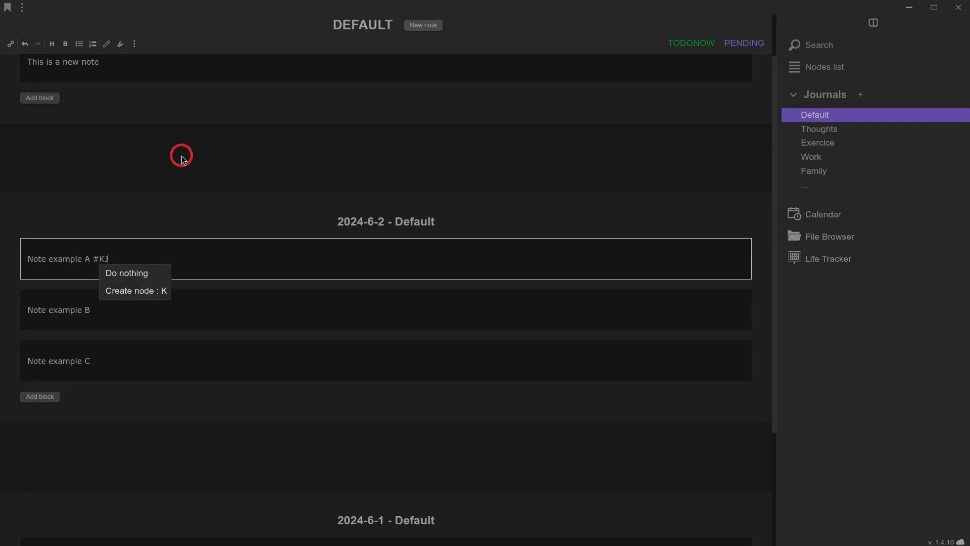
pyautogui.write('ohn Doe')
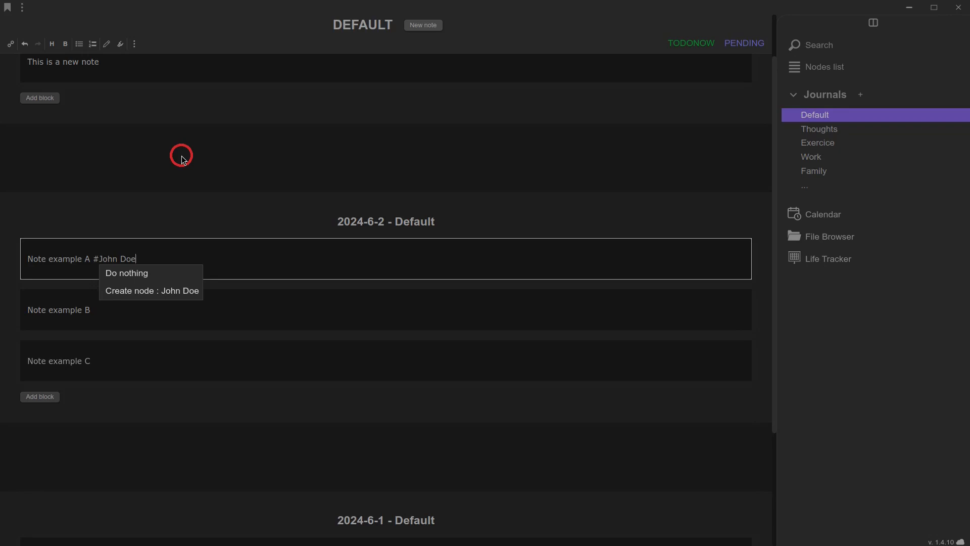
pyautogui.press('Down')
pyautogui.press('Return')
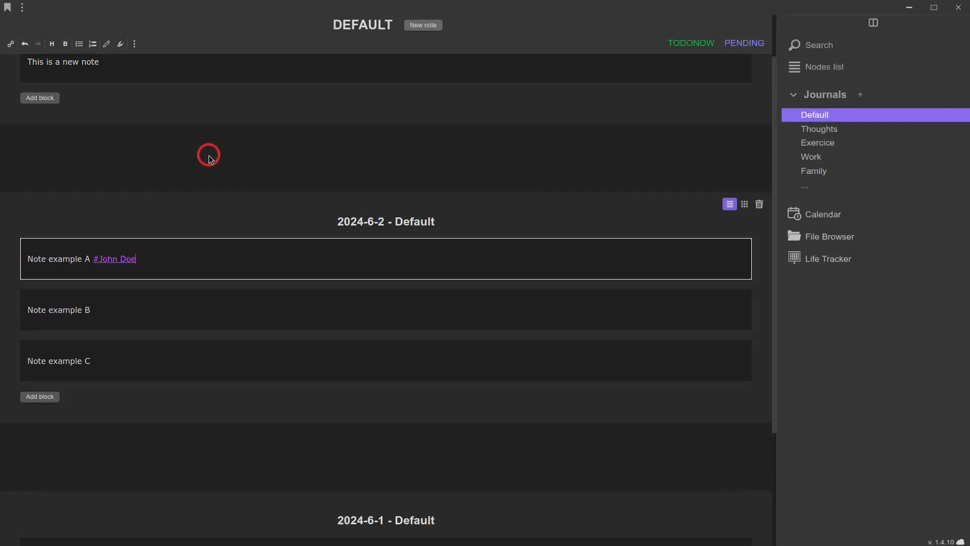
# Step: Add a new note "Note D" to the Default journal with a # tag for the existing person node, and open that node's page
pyautogui.scroll(1, 210, 156)
pyautogui.click(424, 25)
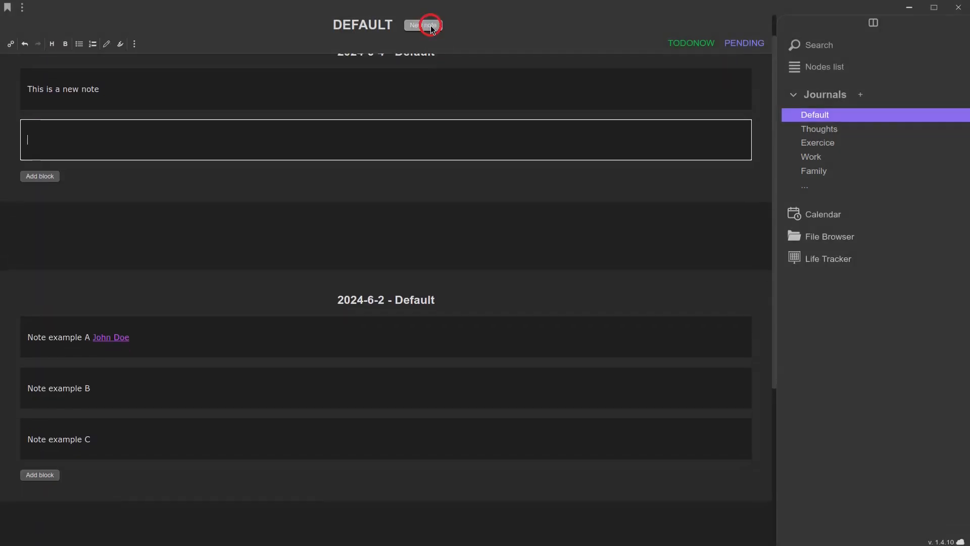
pyautogui.write('No')
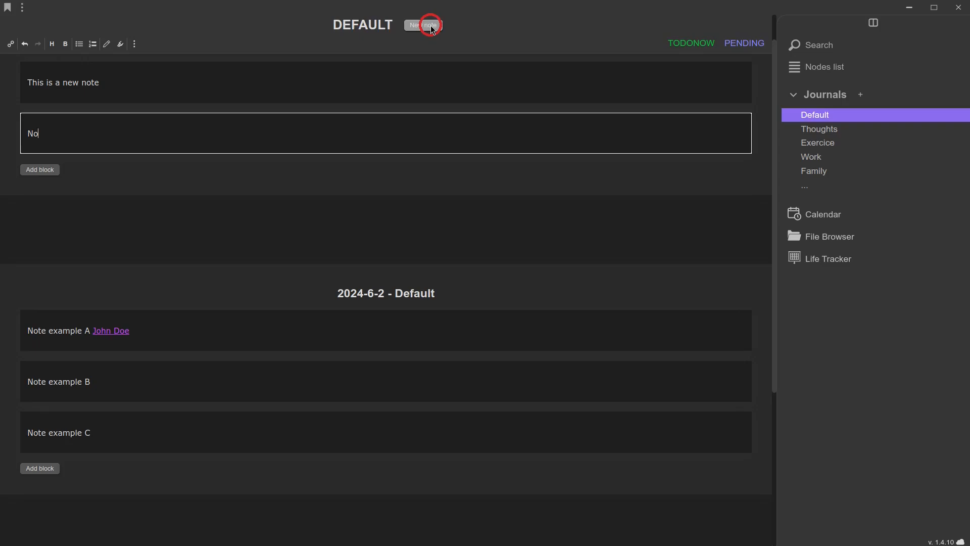
pyautogui.write('te D #Jo')
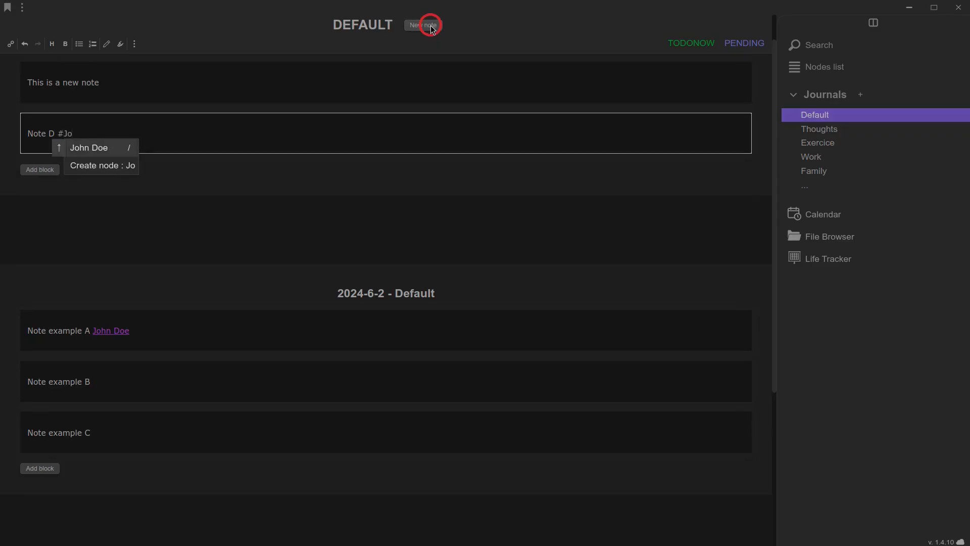
pyautogui.press('Return')
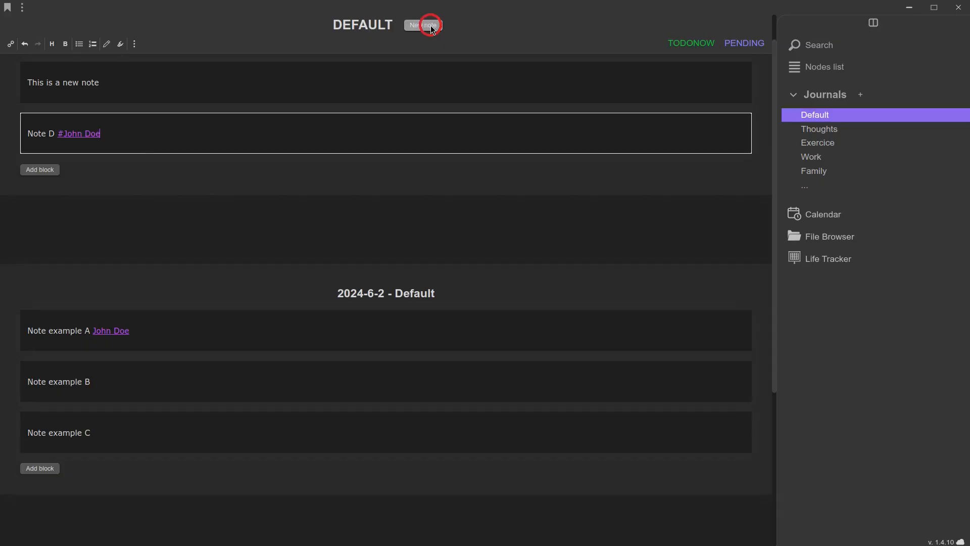
pyautogui.click(292, 211)
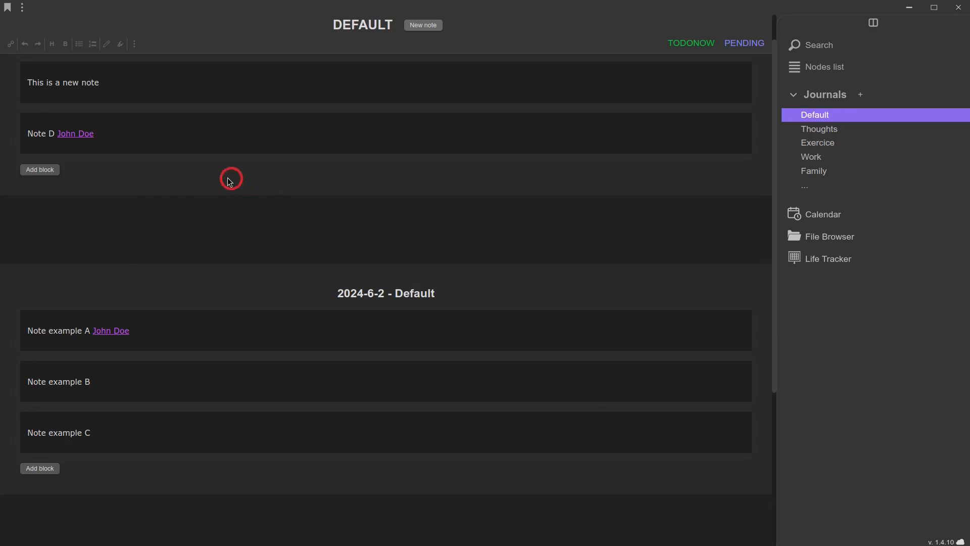
pyautogui.click(75, 136)
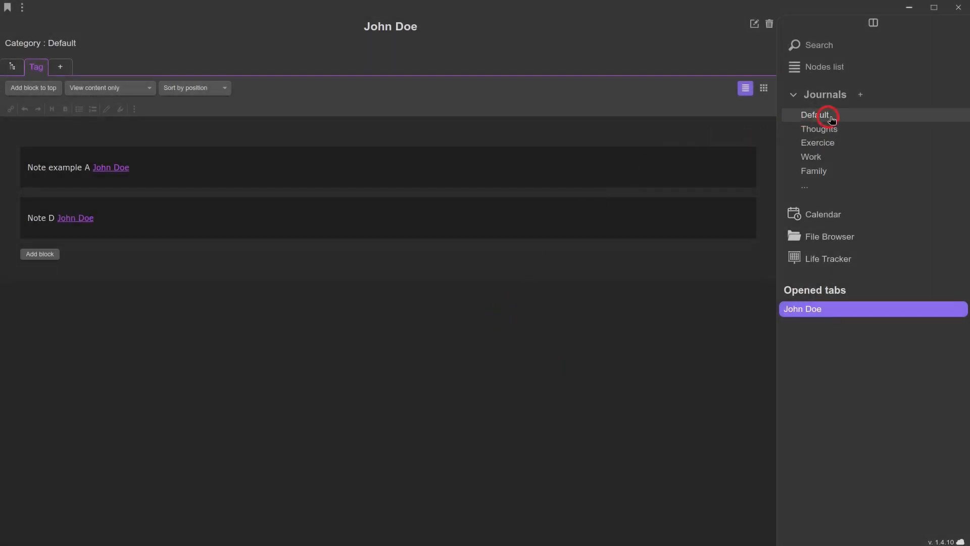
# Step: Return to the Default journal and add a note "Note E" with a [[ ]] reference to the existing person node
pyautogui.click(828, 116)
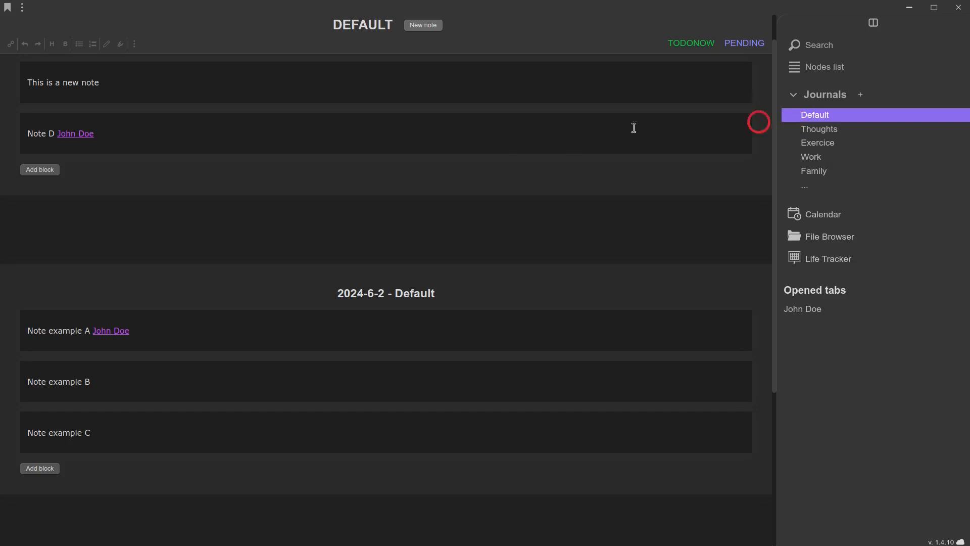
pyautogui.click(444, 31)
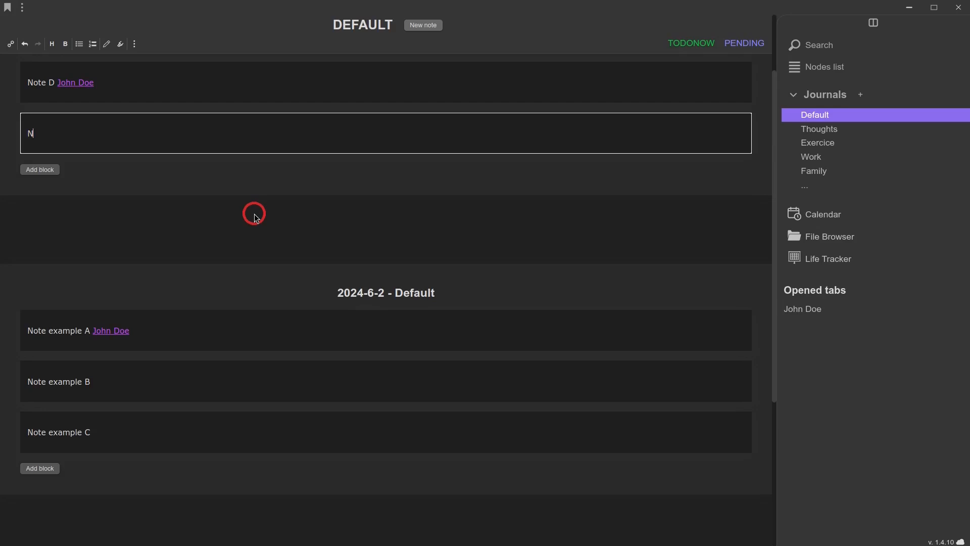
pyautogui.write('ote E [[Jo')
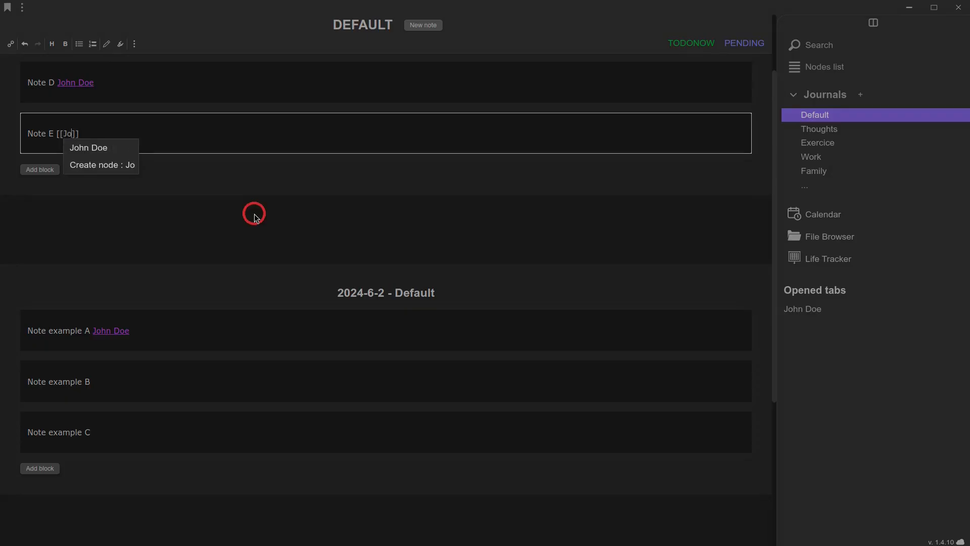
pyautogui.press('Down')
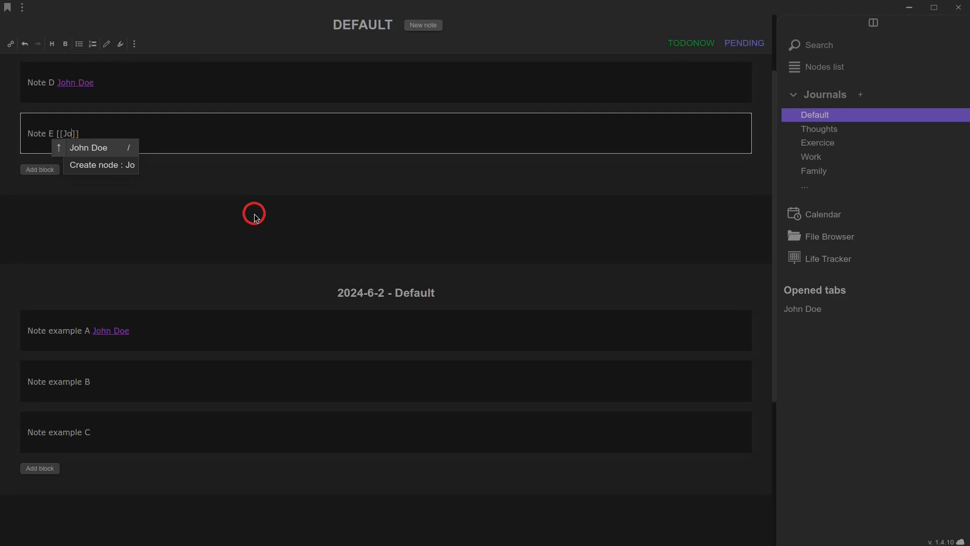
pyautogui.press('Return')
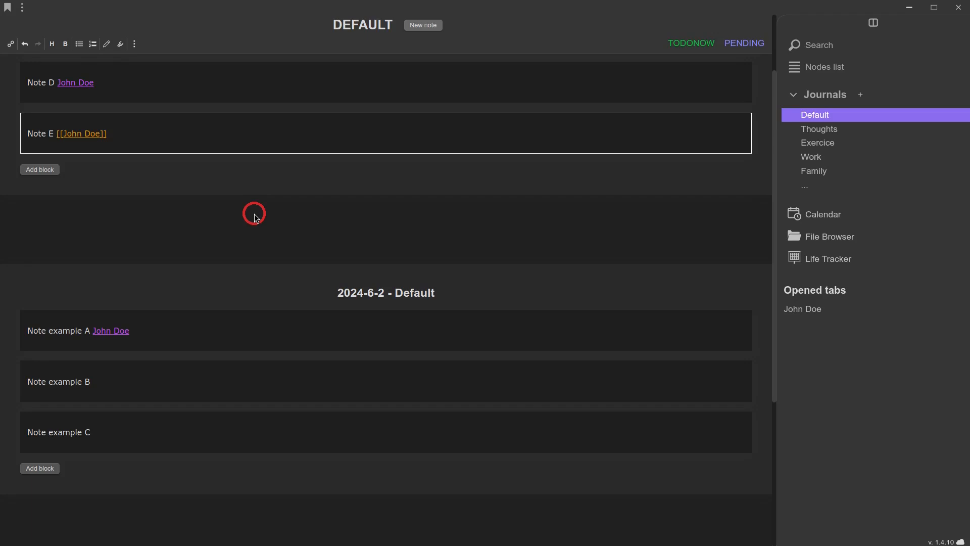
pyautogui.click(255, 216)
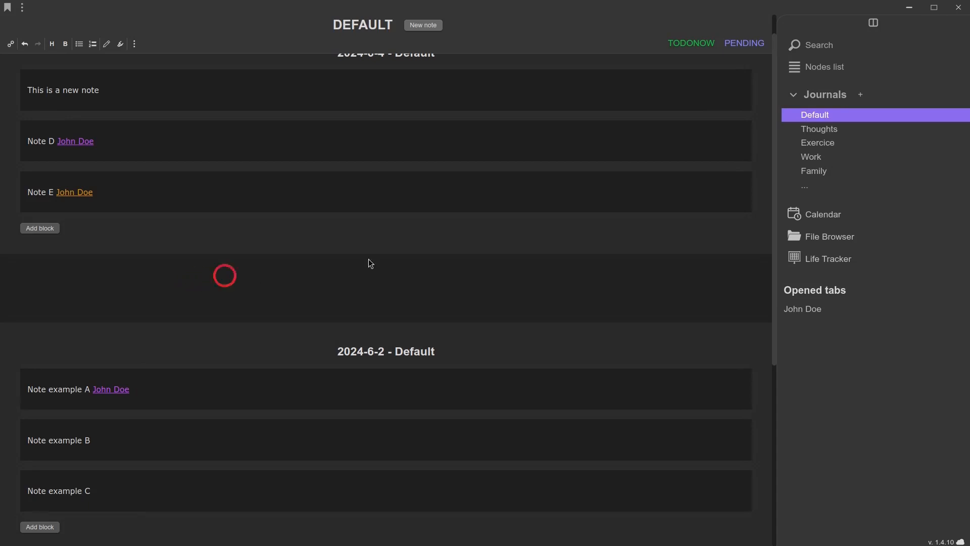
# Step: Open the existing person node's page and review its Tag references and its Strong Ref references
pyautogui.click(811, 309)
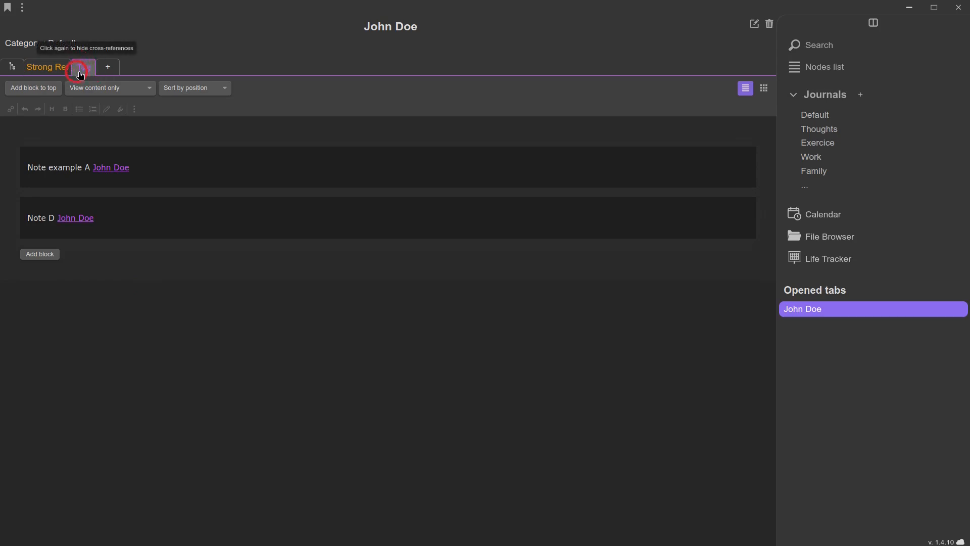
pyautogui.moveTo(134, 151)
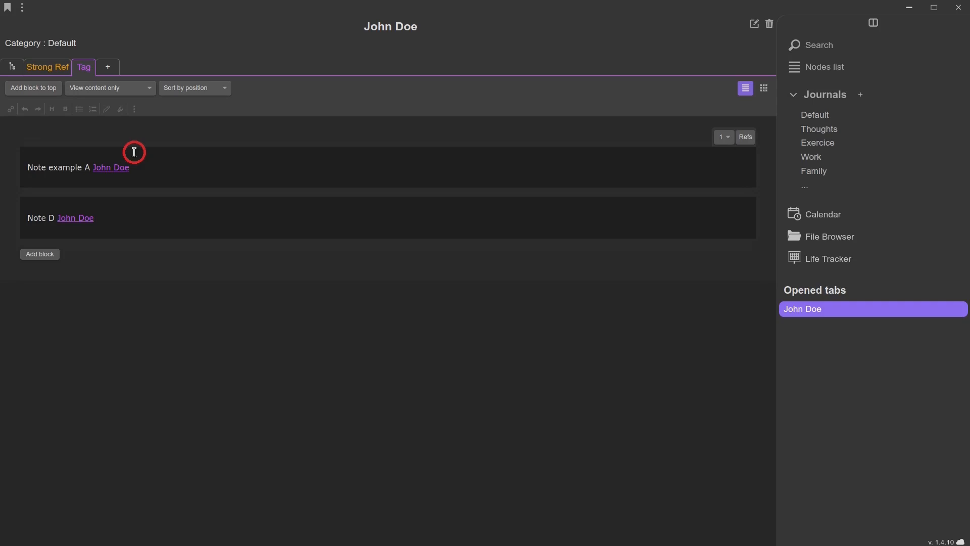
pyautogui.click(47, 69)
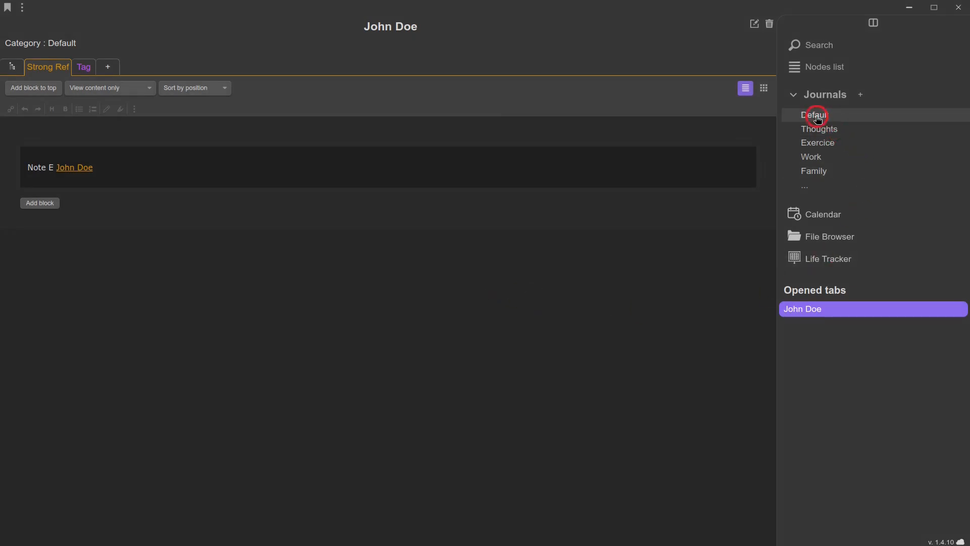
# Step: Add a note "Note F" with a [[ ]] reference to the existing person node in the Default journal, and reopen that node's page
pyautogui.click(831, 123)
pyautogui.click(410, 31)
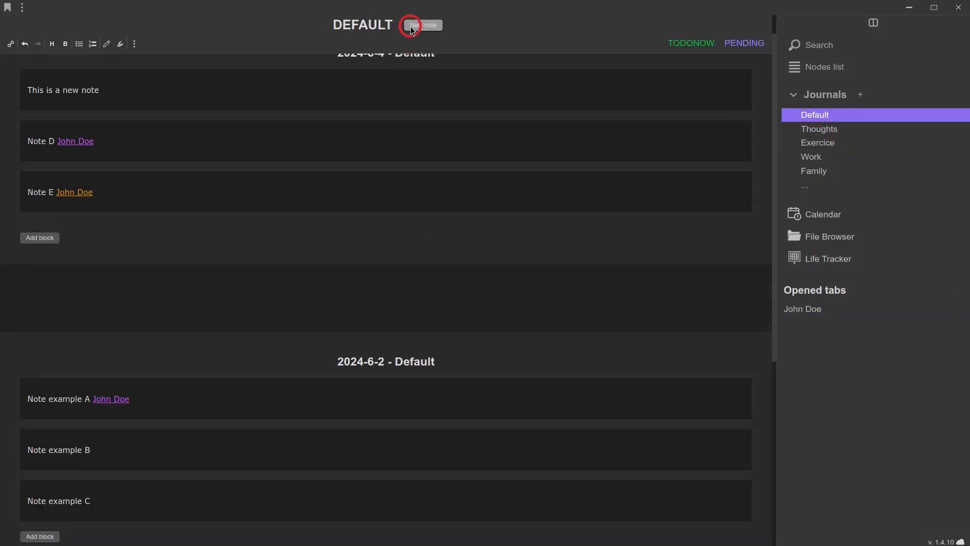
pyautogui.write('Note ')
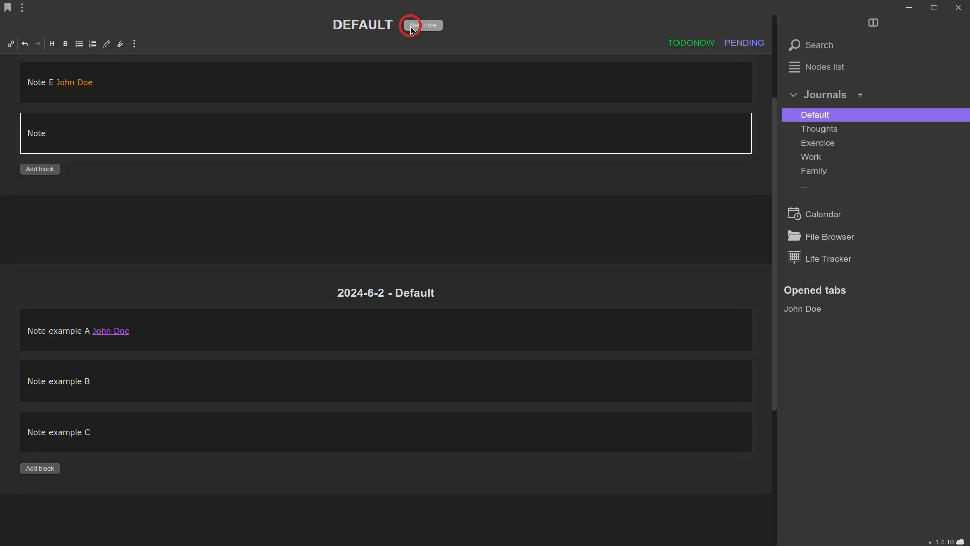
pyautogui.write('F [[Jo')
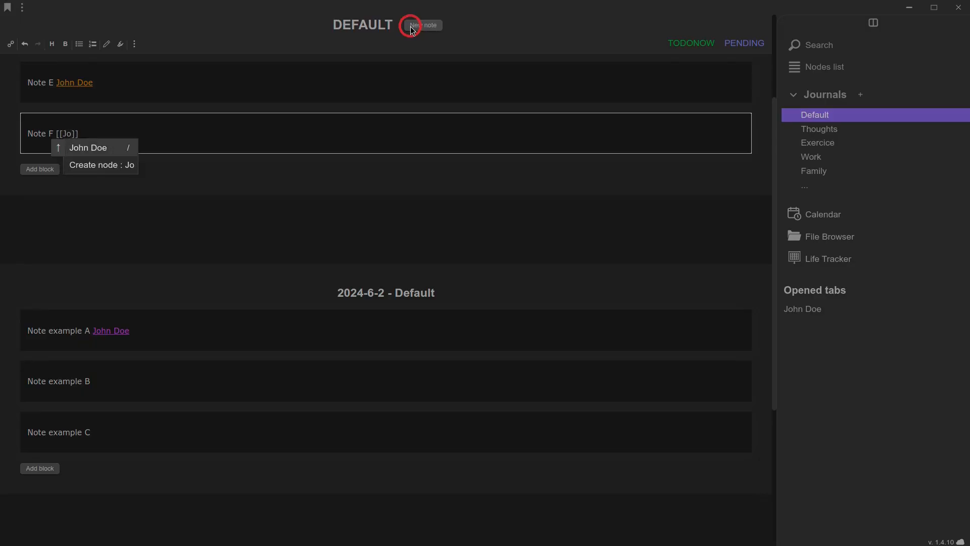
pyautogui.press('Return')
pyautogui.click(805, 314)
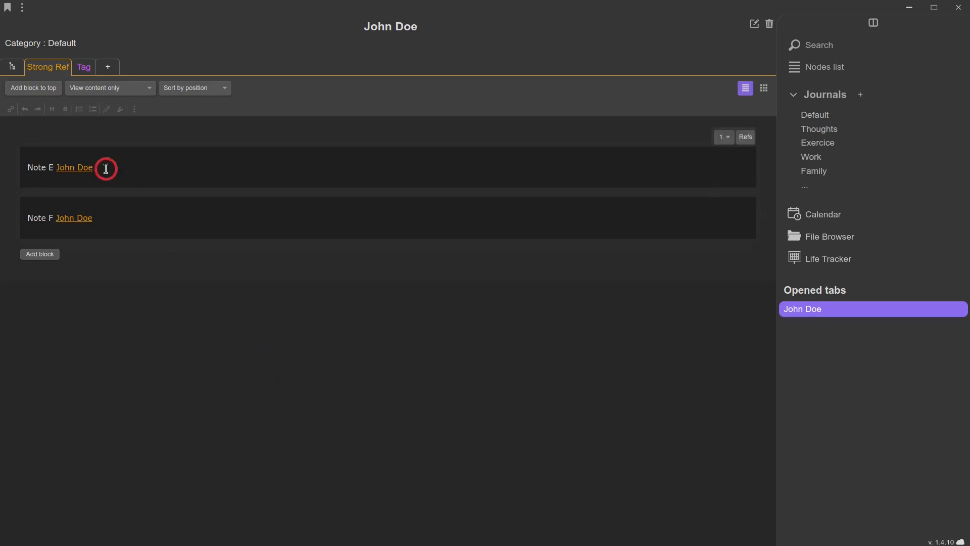
# Step: Create a new reference type for Normal nodes with the label "Story" and the prefix "story/"
pyautogui.click(23, 10)
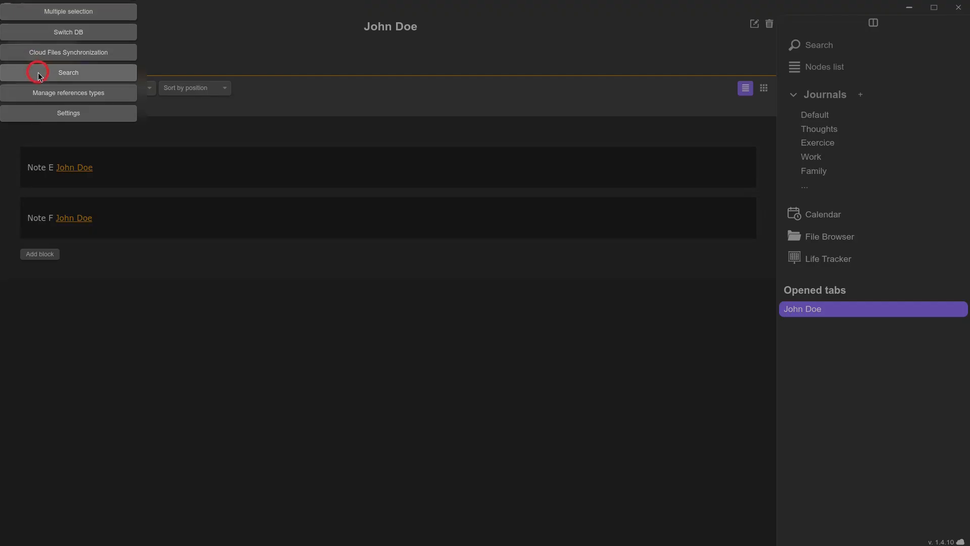
pyautogui.click(71, 95)
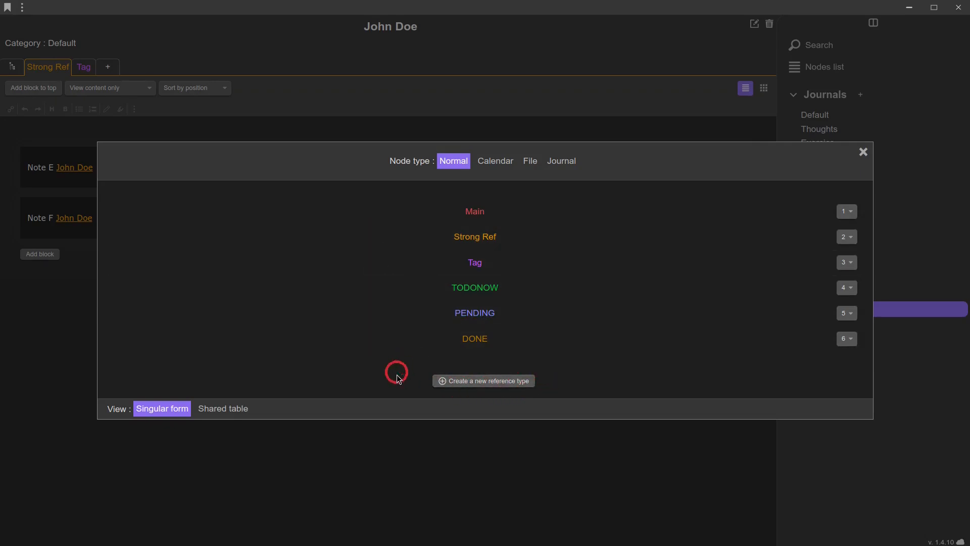
pyautogui.click(491, 383)
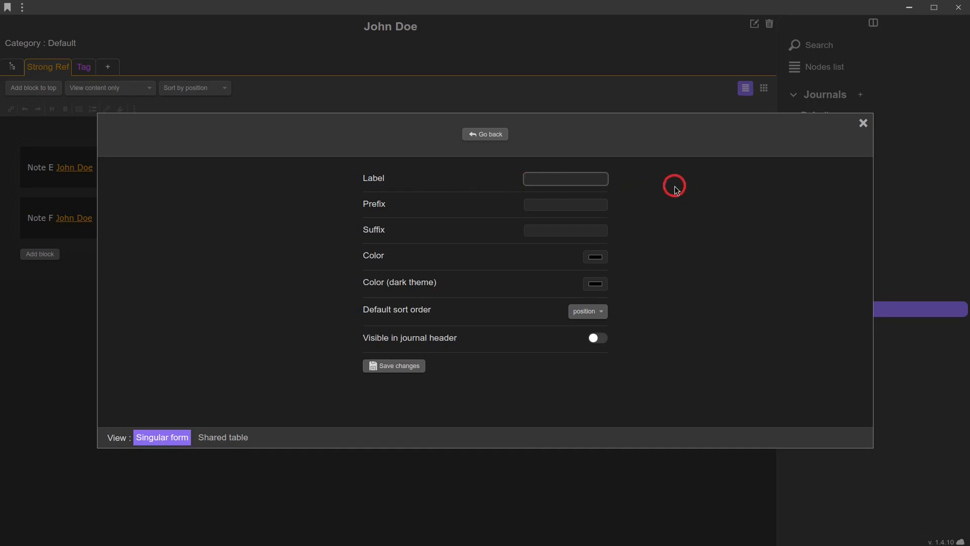
pyautogui.write('Story')
pyautogui.click(544, 204)
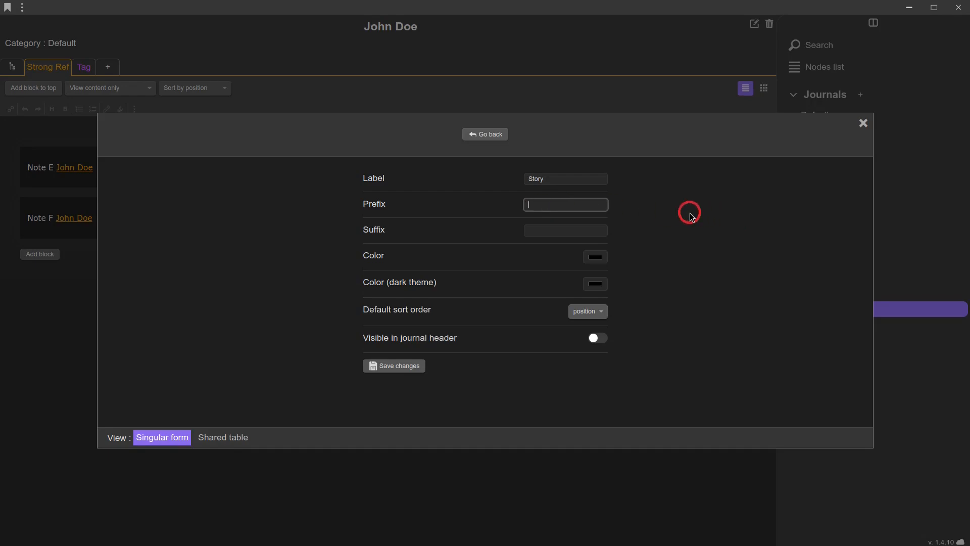
pyautogui.write('story')
# Step: Color the new Story reference type light blue, save it, and close the reference types manager
pyautogui.click(595, 257)
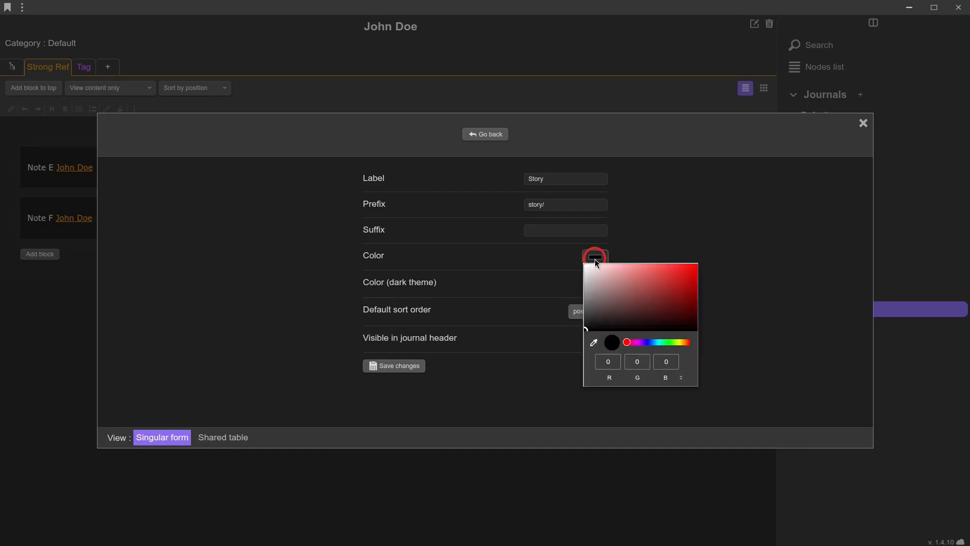
pyautogui.moveTo(627, 342); pyautogui.dragTo(654, 342)
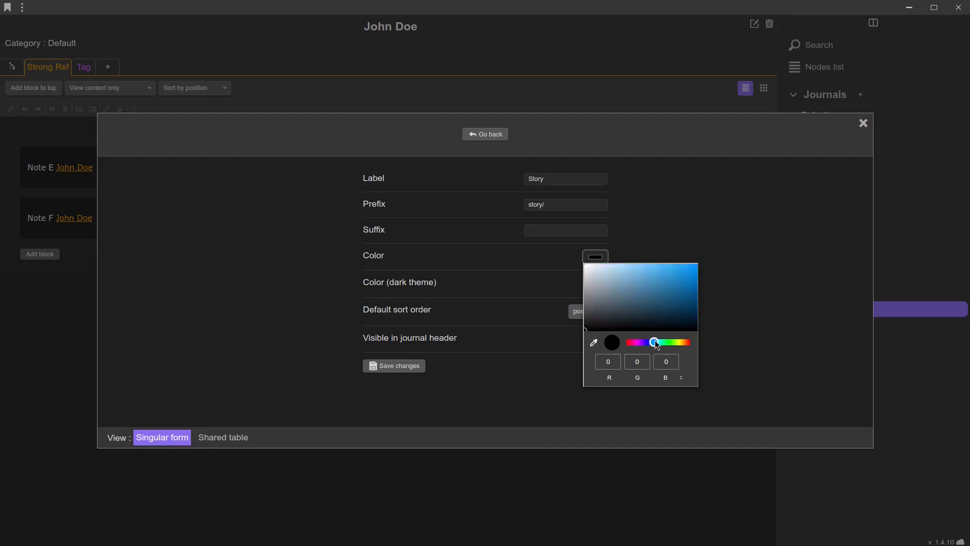
pyautogui.click(698, 272)
pyautogui.click(736, 274)
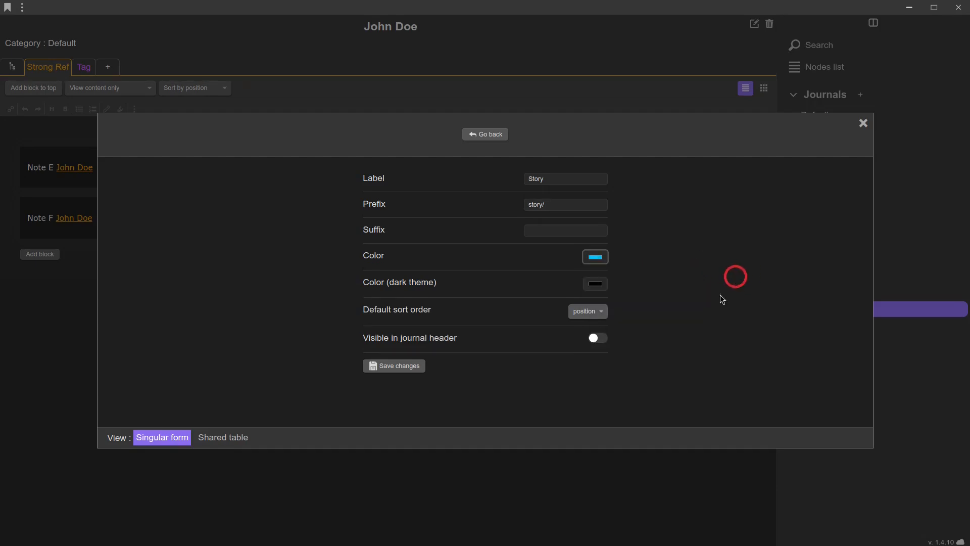
pyautogui.click(625, 384)
pyautogui.click(394, 366)
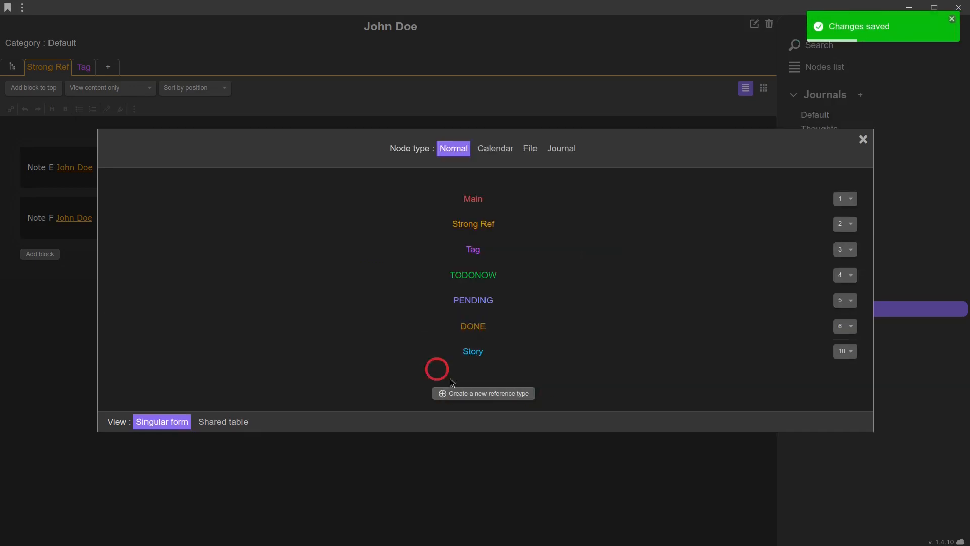
pyautogui.click(864, 140)
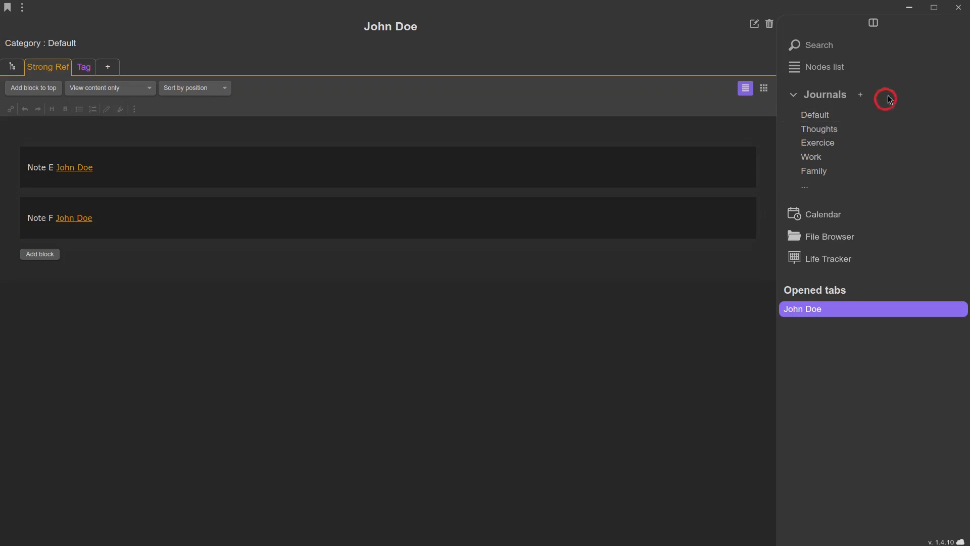
# Step: Add a note "Note G, story about" to the Default journal with a story/ reference to the existing person node
pyautogui.click(844, 116)
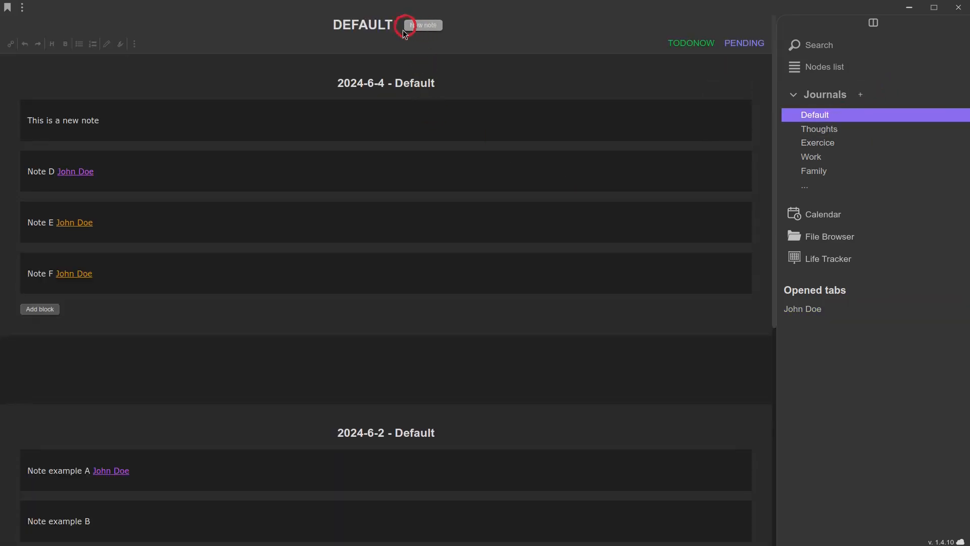
pyautogui.click(419, 26)
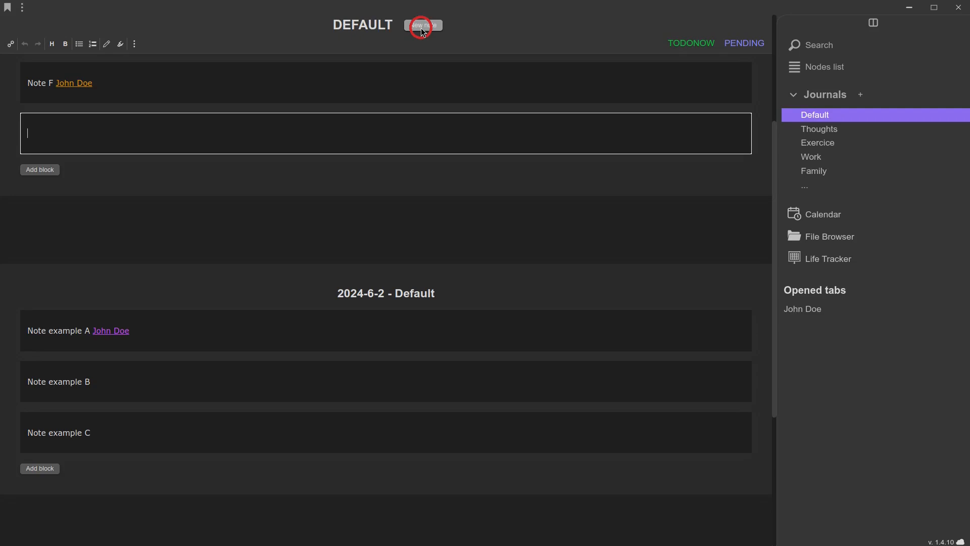
pyautogui.write('Note G, story about story/')
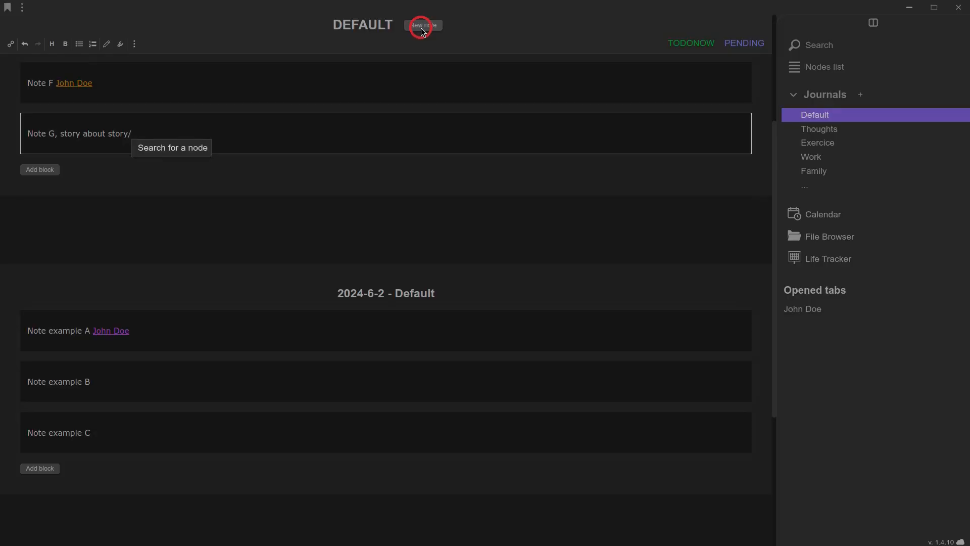
pyautogui.write('Jo')
pyautogui.press('Down')
pyautogui.press('Return')
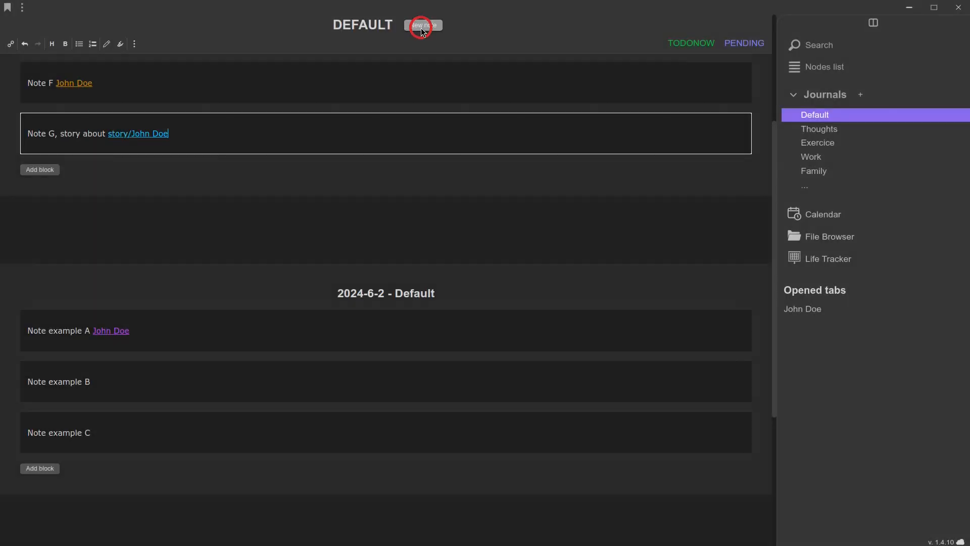
pyautogui.click(196, 228)
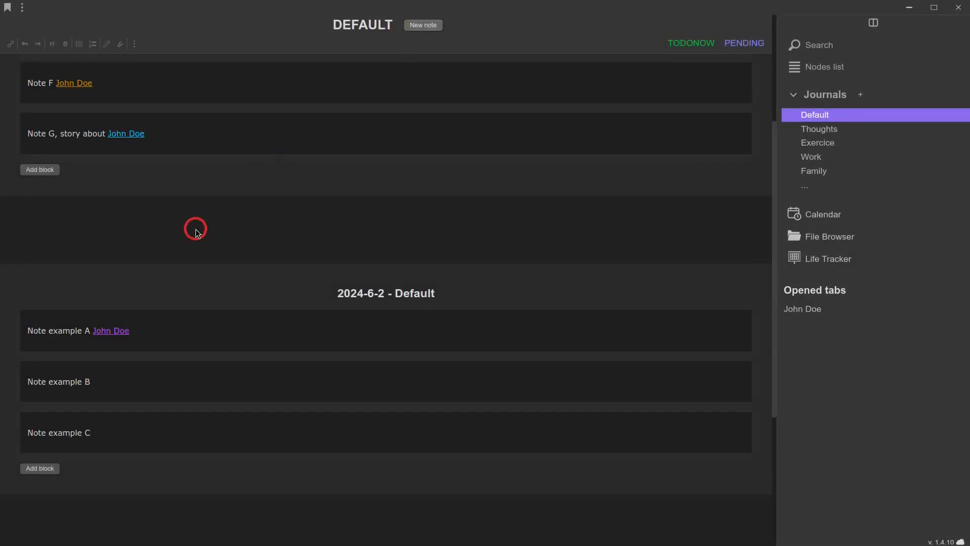
# Step: Open the existing person node's page and review its Story references
pyautogui.scroll(2, 198, 231)
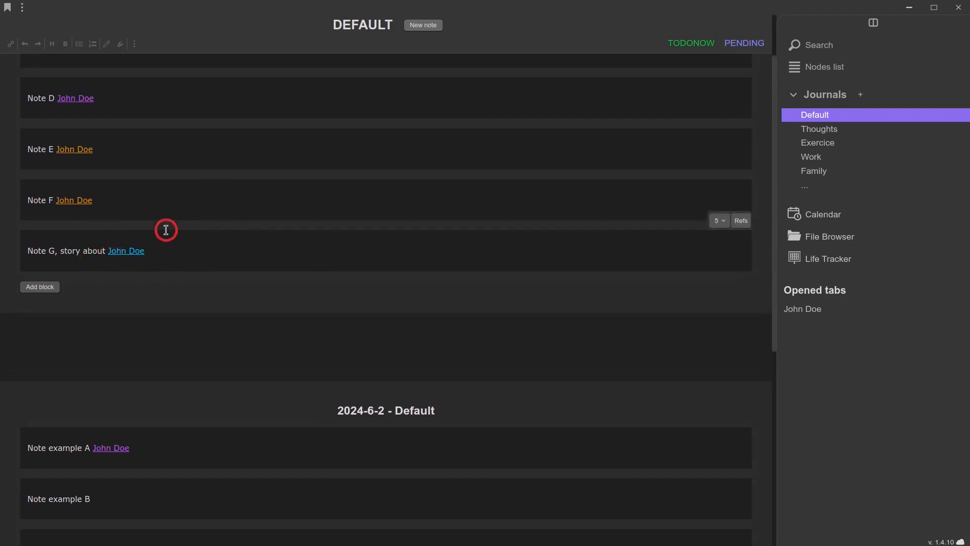
pyautogui.click(797, 312)
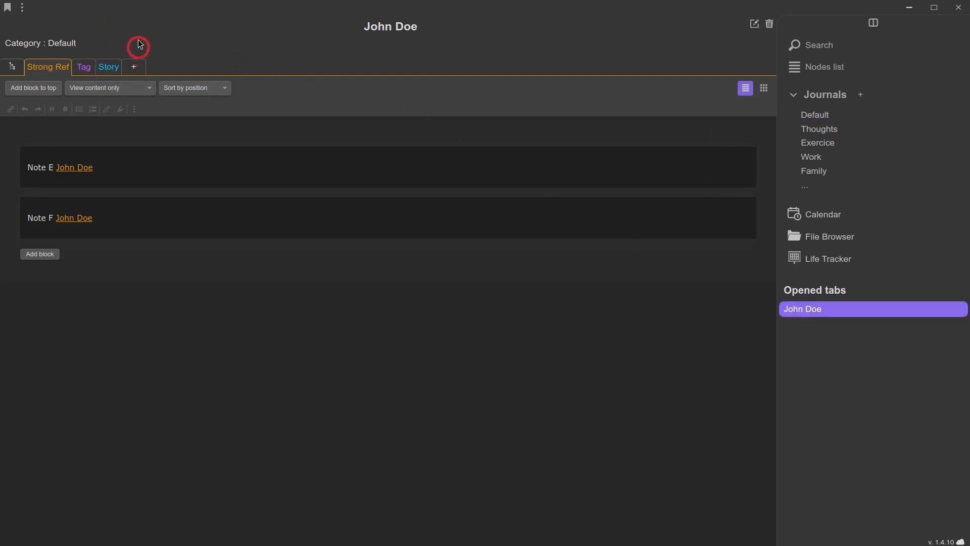
pyautogui.click(106, 70)
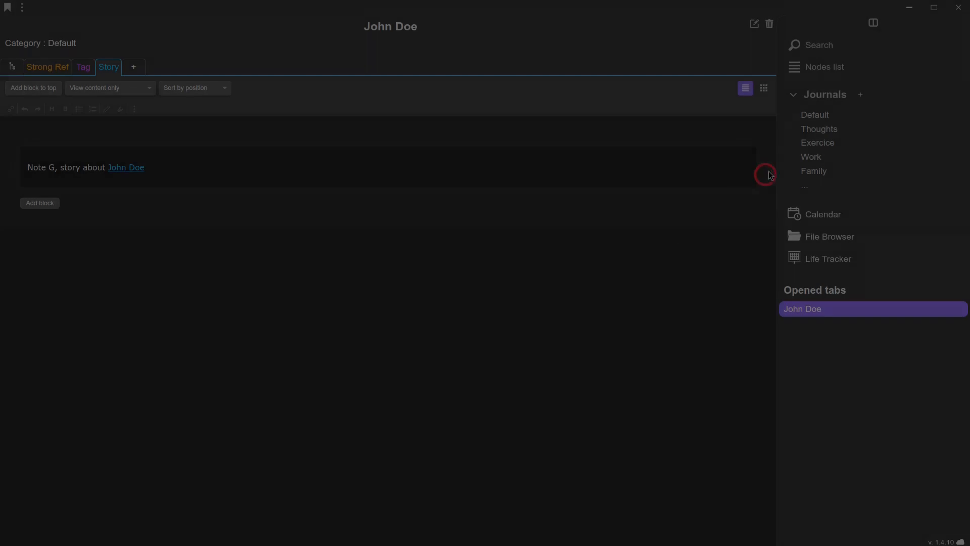
# Step: Add a note "Note H" to the Default journal with a Story reference to a new node named with another person's full name
pyautogui.click(808, 116)
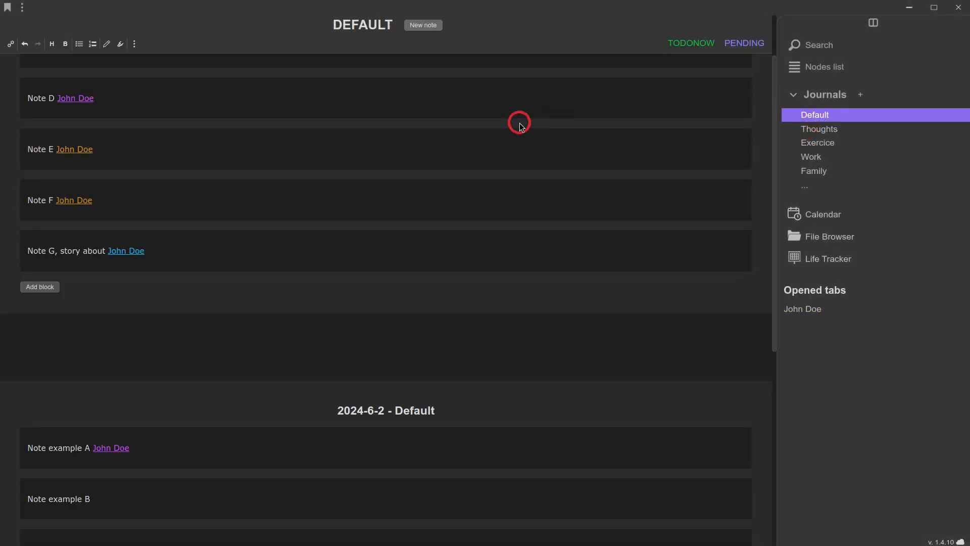
pyautogui.click(422, 25)
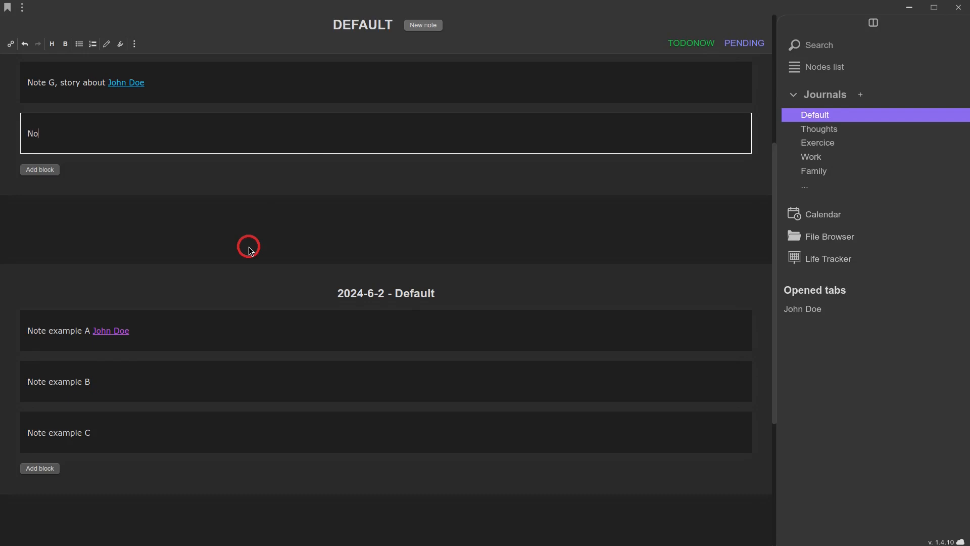
pyautogui.rightClick(80, 139)
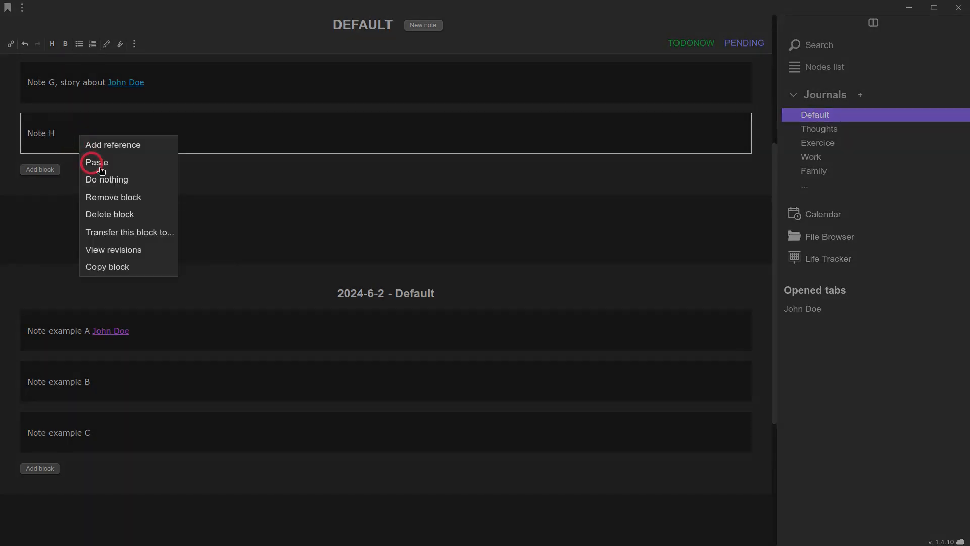
pyautogui.click(120, 146)
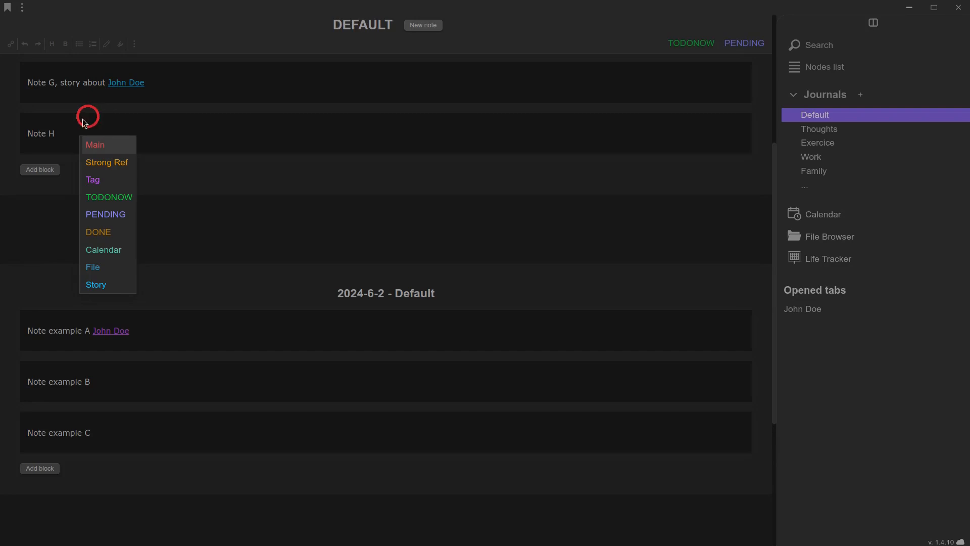
pyautogui.click(99, 286)
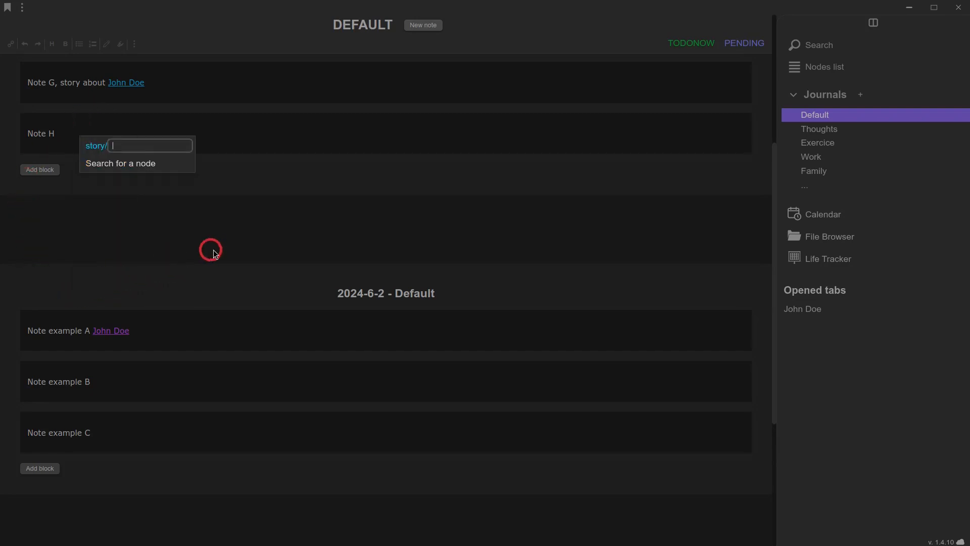
pyautogui.write('Albert King')
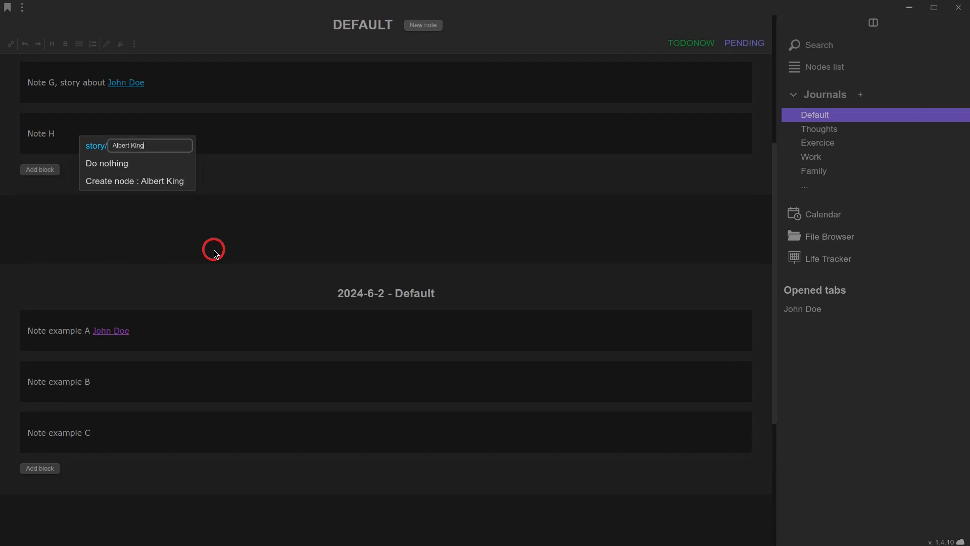
pyautogui.press('Down')
pyautogui.press('Down')
pyautogui.press('Return')
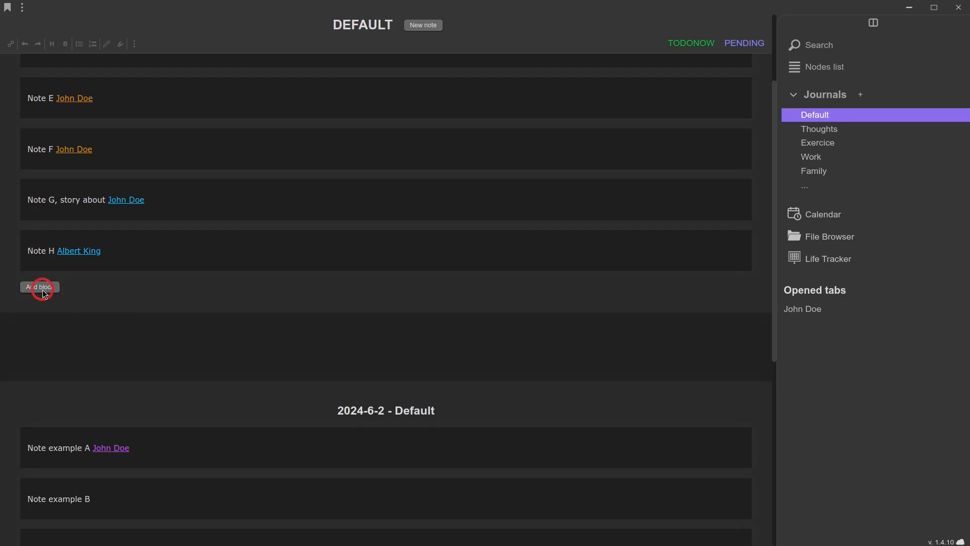
# Step: Add a note "Note I" to the Default journal with a Strong Ref to the person node referenced in Note H
pyautogui.click(38, 284)
pyautogui.write('Note I')
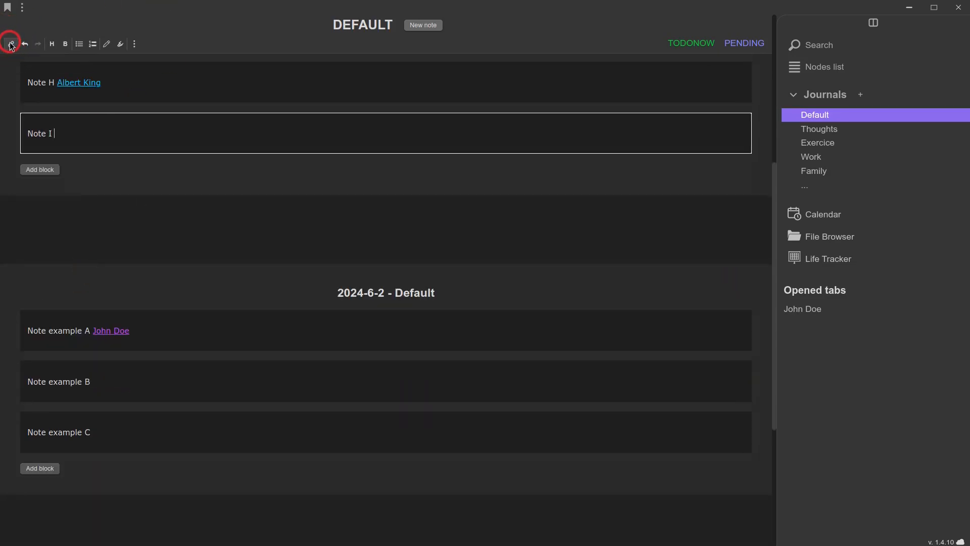
pyautogui.click(11, 44)
pyautogui.click(262, 126)
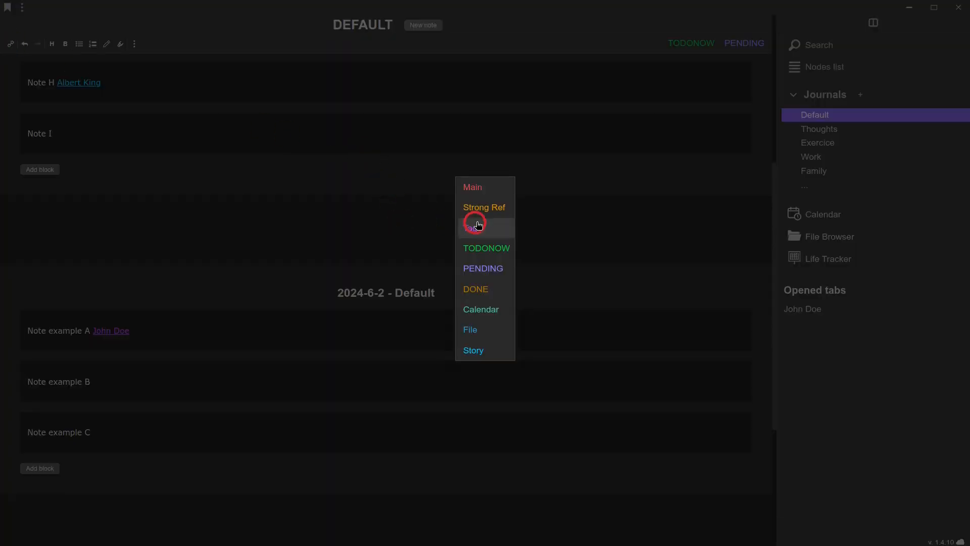
pyautogui.click(490, 213)
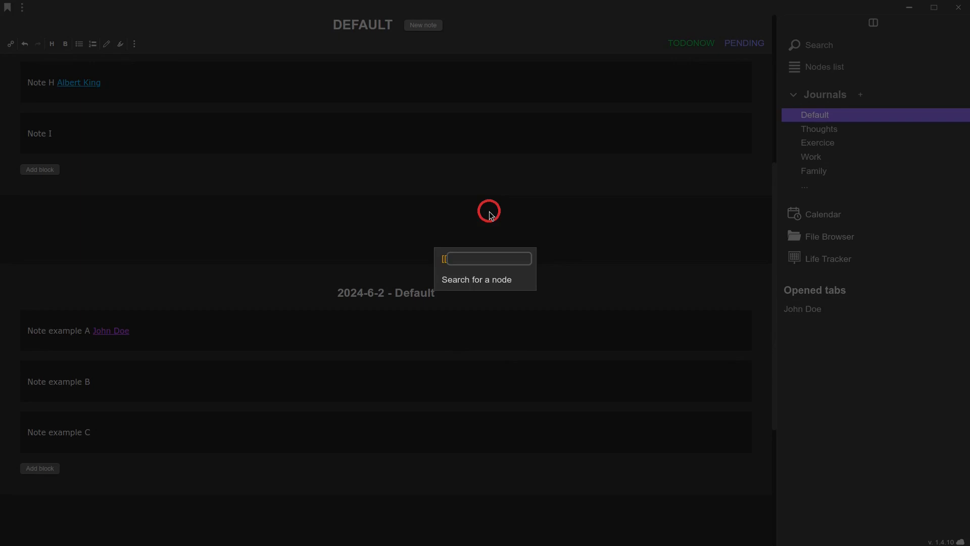
pyautogui.write('Al')
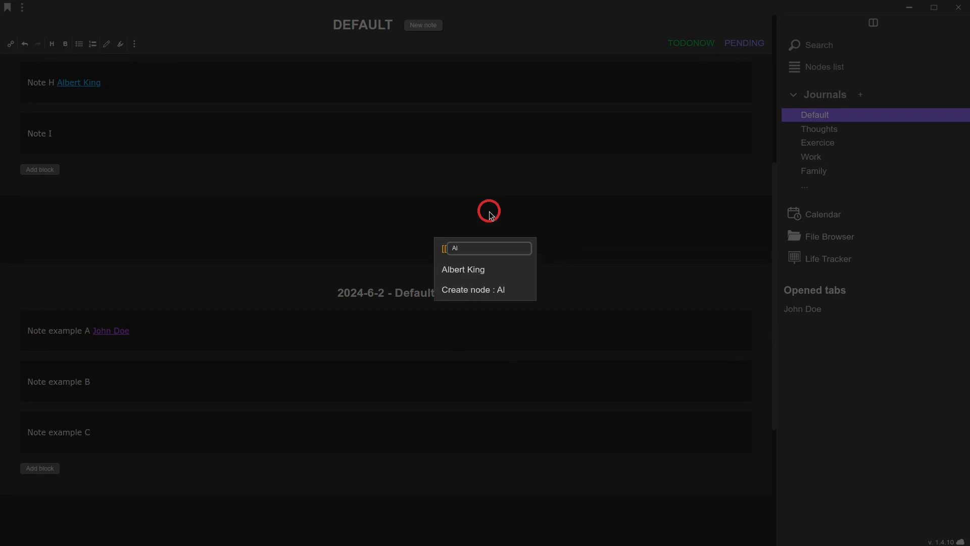
pyautogui.click(452, 269)
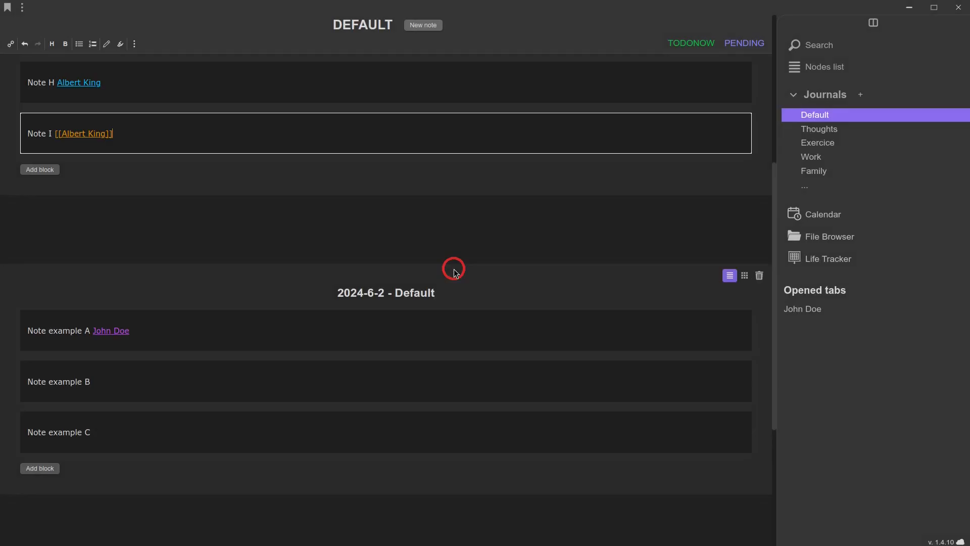
pyautogui.click(390, 210)
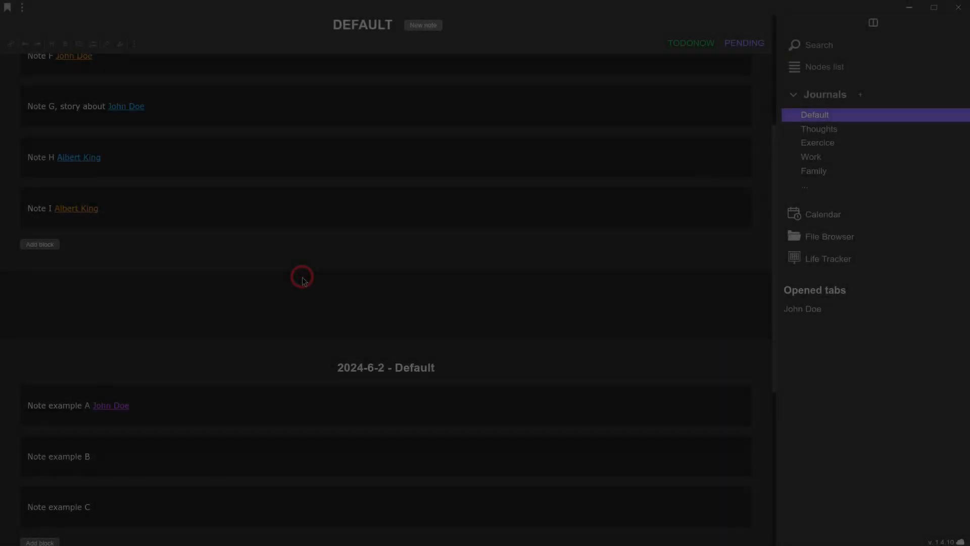
# Step: Add a note "Note J" with a strong reference to a new node "Project Alpha", and open that node's page
pyautogui.scroll(2, 305, 281)
pyautogui.scroll(2, 305, 279)
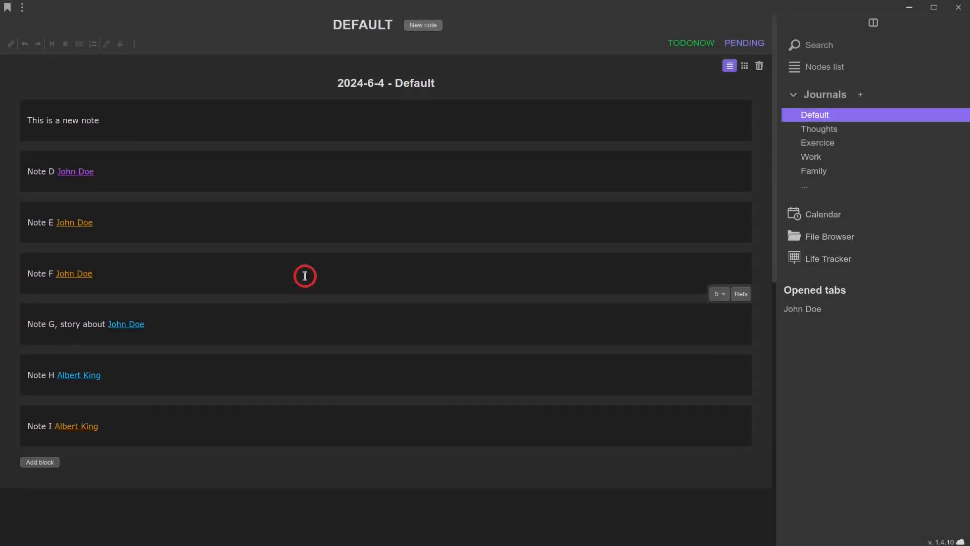
pyautogui.click(426, 26)
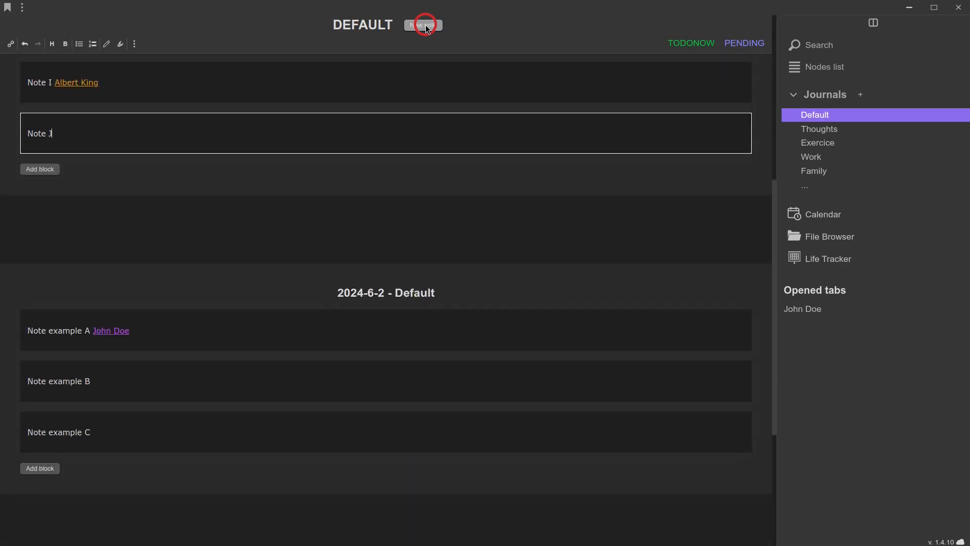
pyautogui.write('Note J [[Pro')
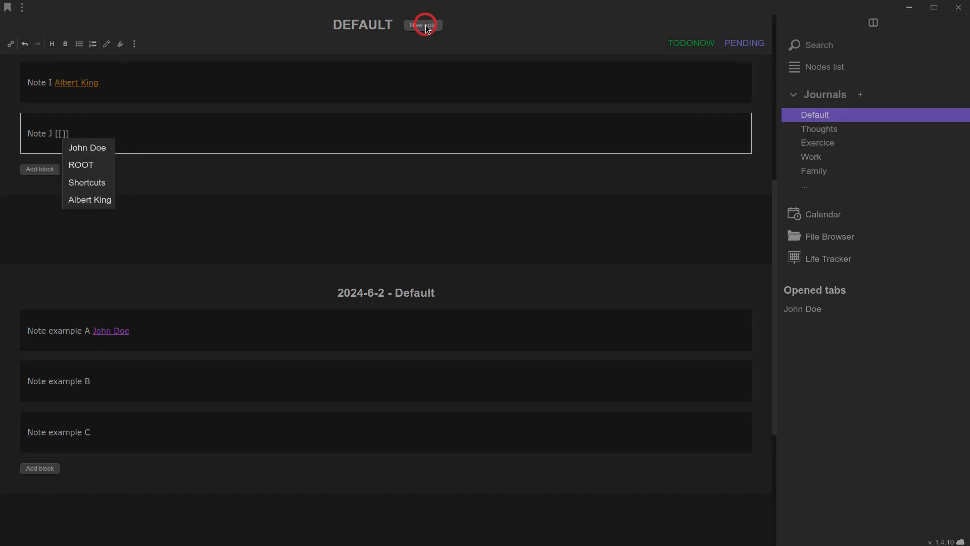
pyautogui.write('ject Alpha')
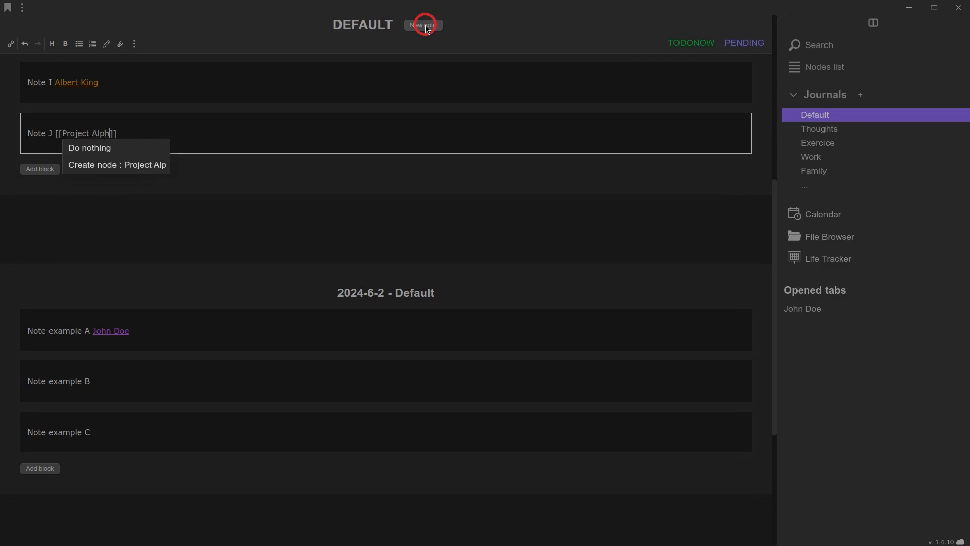
pyautogui.press('Down')
pyautogui.press('Return')
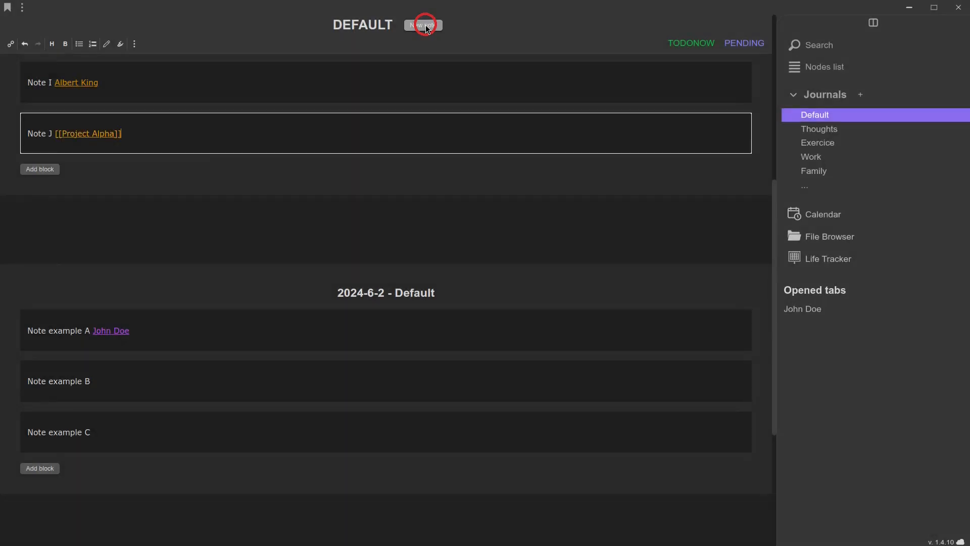
pyautogui.click(242, 213)
pyautogui.click(83, 134)
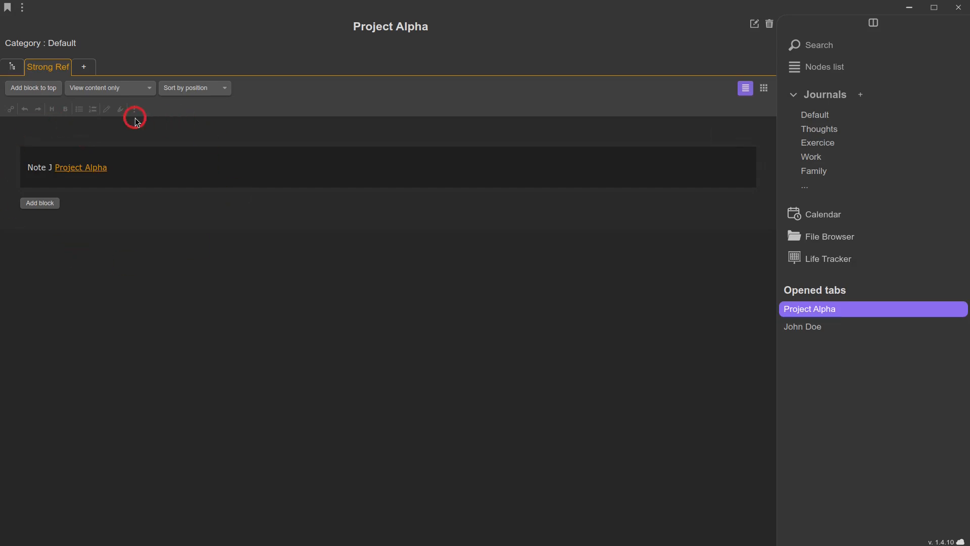
# Step: Add a note "Develop feature X" to the Default journal, starting with a PENDING reference to Project Alpha
pyautogui.click(811, 115)
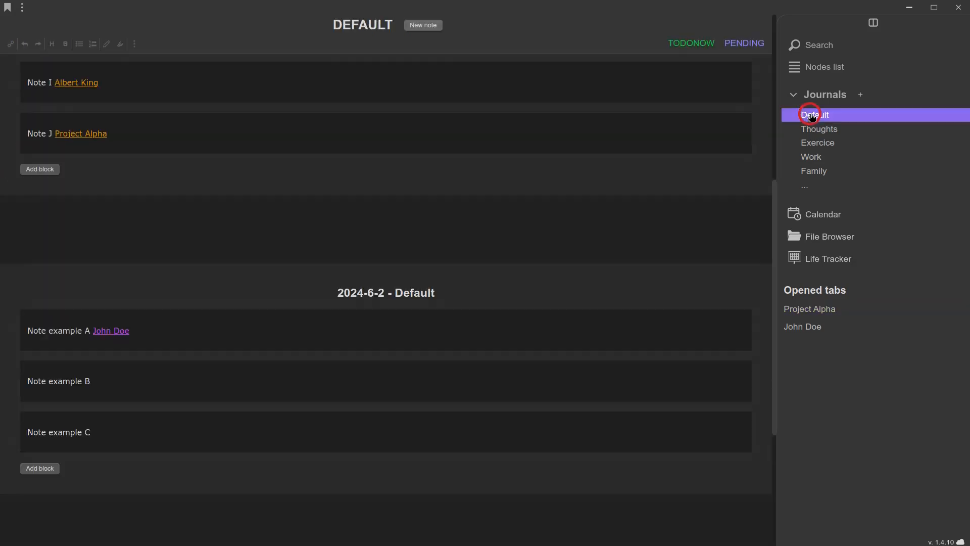
pyautogui.click(425, 28)
pyautogui.write('PENDING:[[proj')
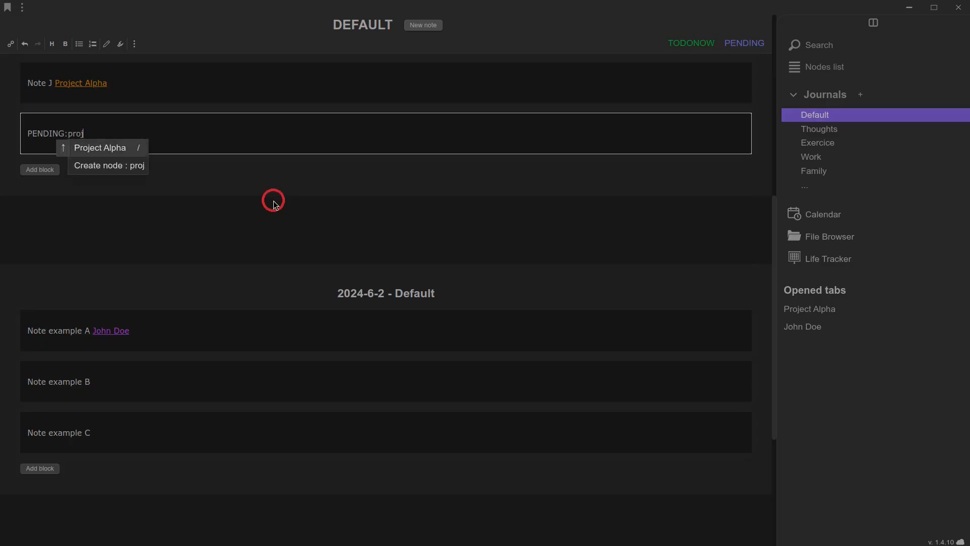
pyautogui.press('Return')
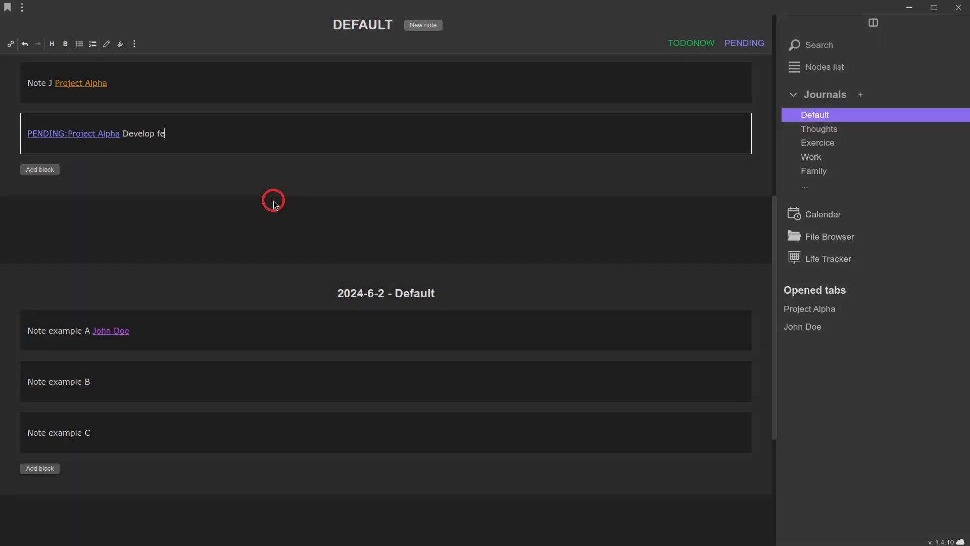
# Step: Add a note "develop feature Y" to the Default journal, starting with a PENDING reference to Project Alpha
pyautogui.click(425, 26)
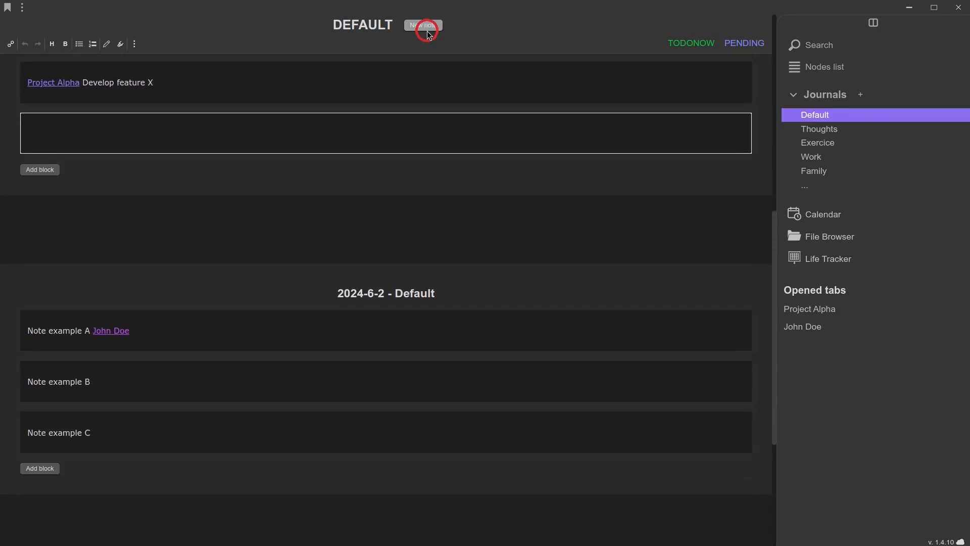
pyautogui.rightClick(54, 133)
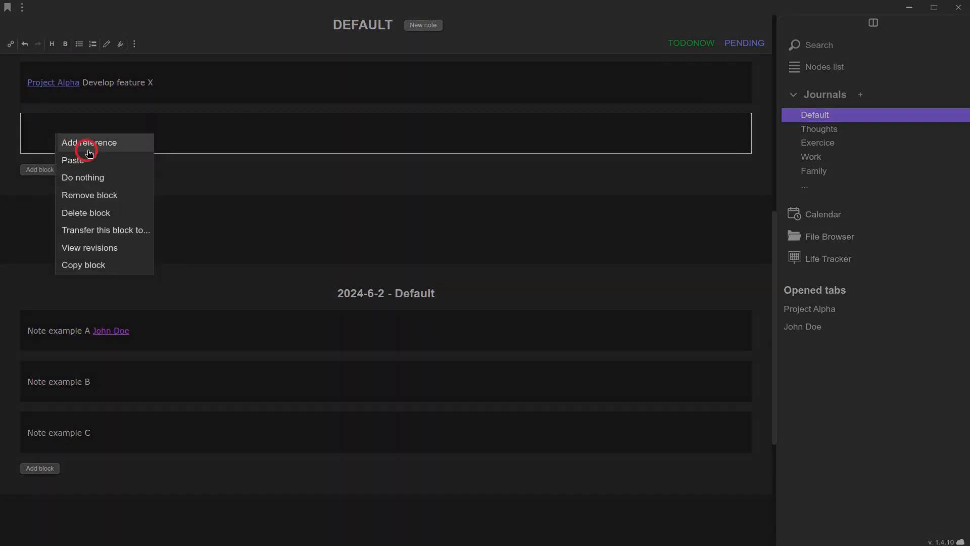
pyautogui.click(94, 146)
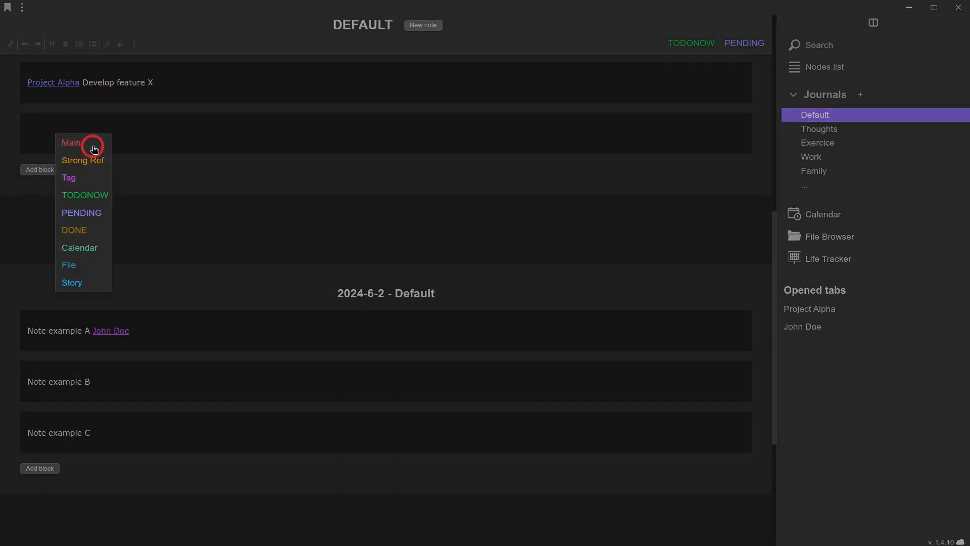
pyautogui.click(78, 214)
pyautogui.write('pro')
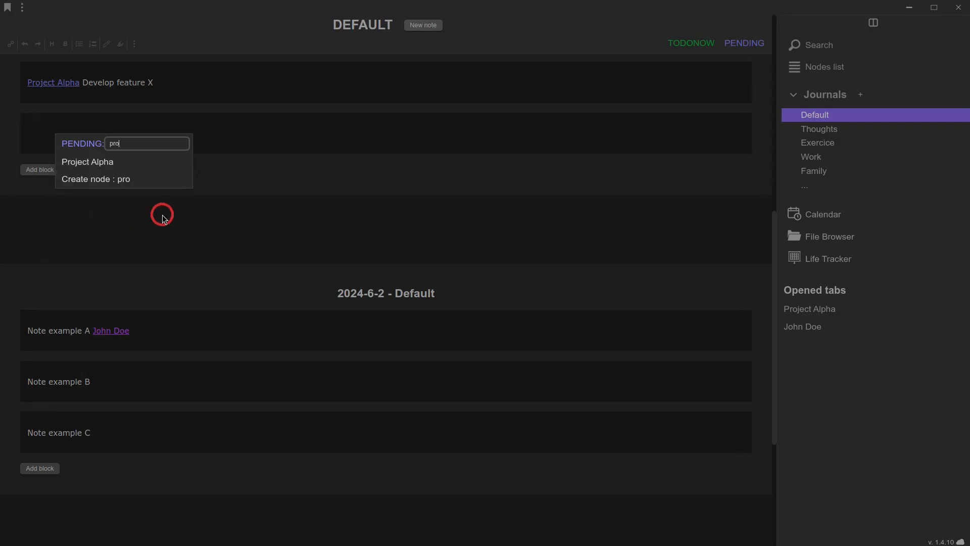
pyautogui.click(88, 161)
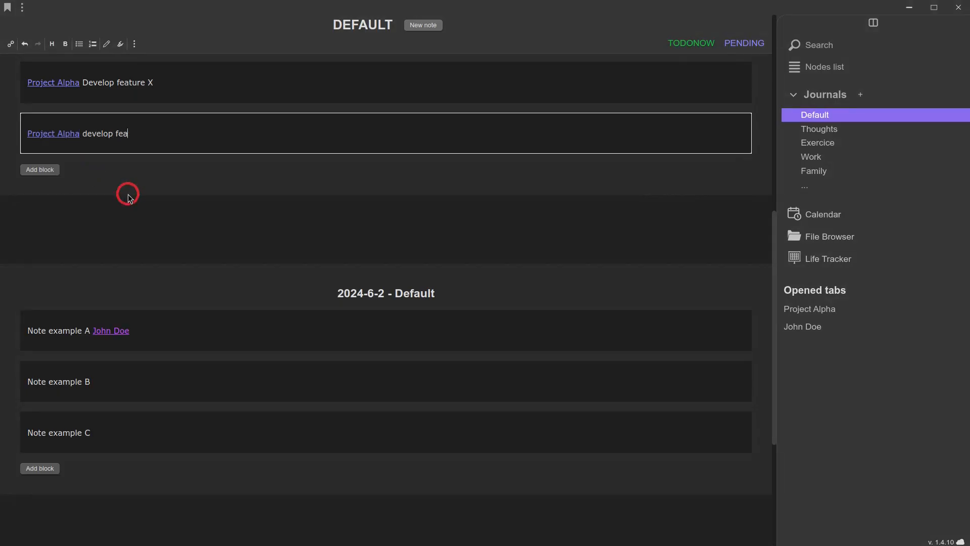
# Step: Add a note "Publish video W..." to the Default journal, starting with a TODONOW reference to Project Alpha
pyautogui.click(410, 26)
pyautogui.click(10, 44)
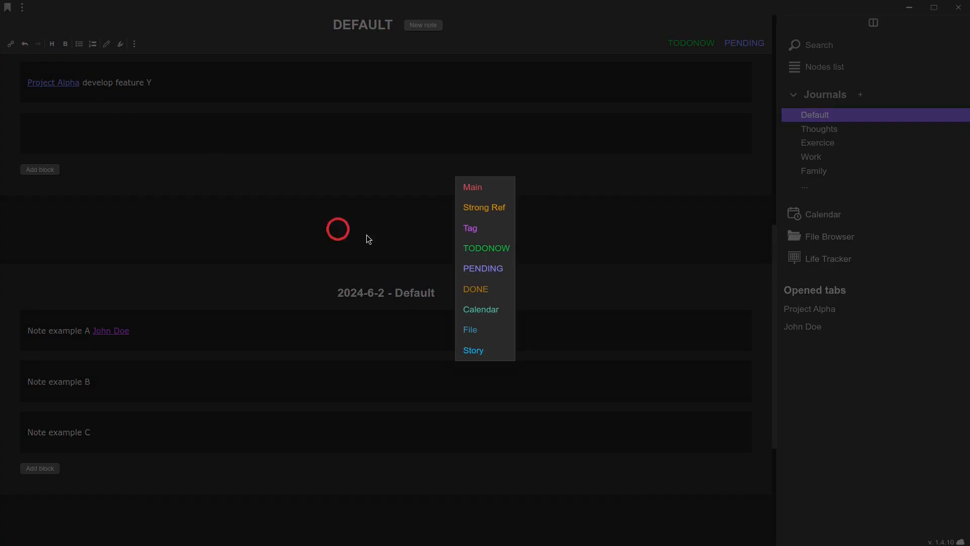
pyautogui.click(491, 250)
pyautogui.write('Proj')
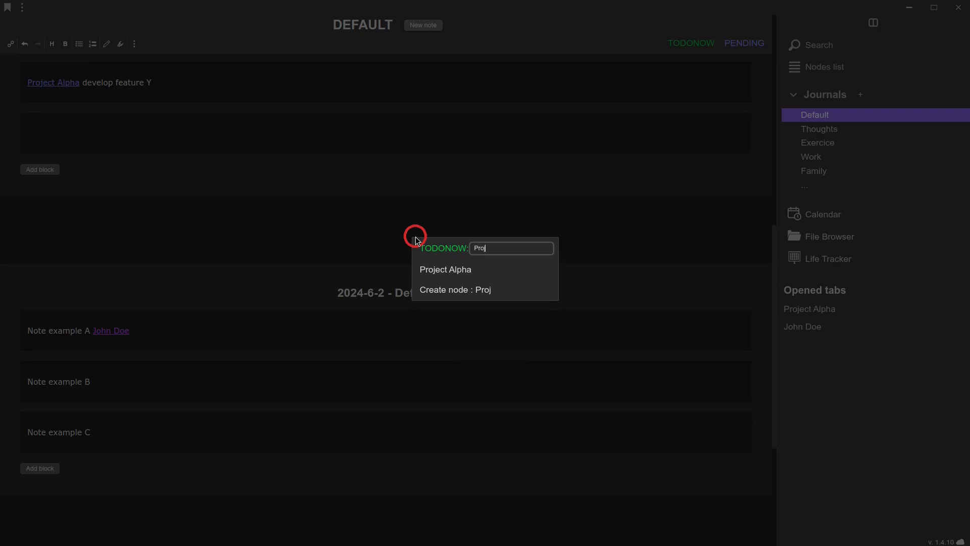
pyautogui.click(427, 269)
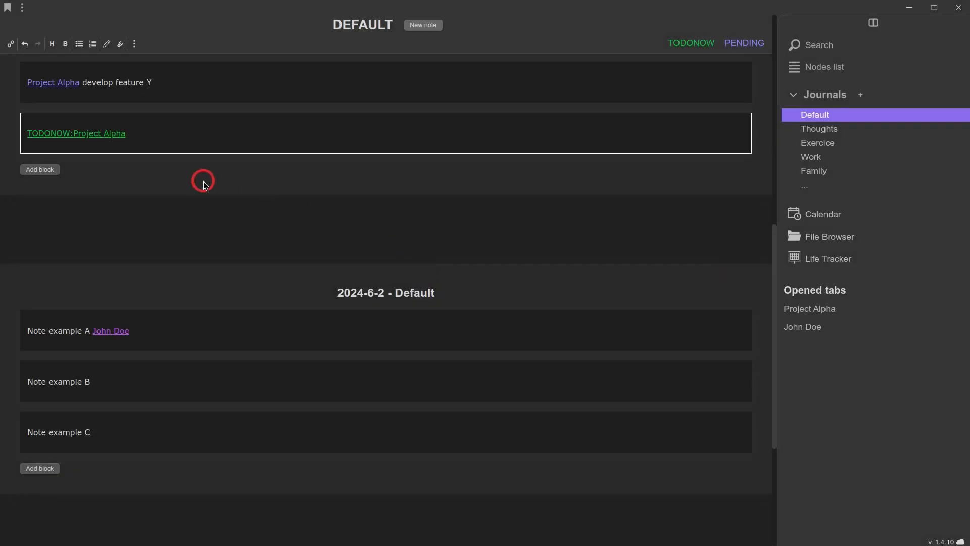
pyautogui.click(203, 181)
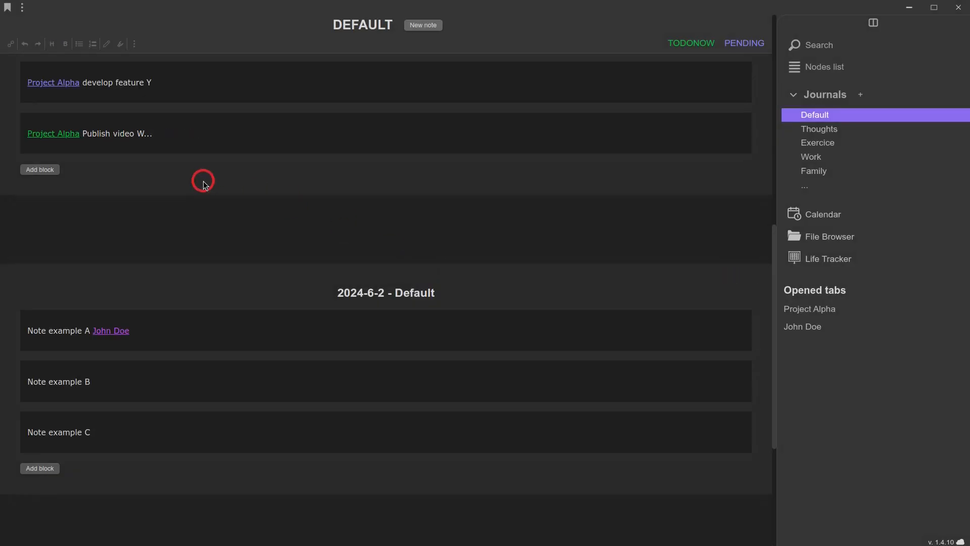
# Step: Open the Project Alpha page and review its TODONOW and PENDING references
pyautogui.click(806, 309)
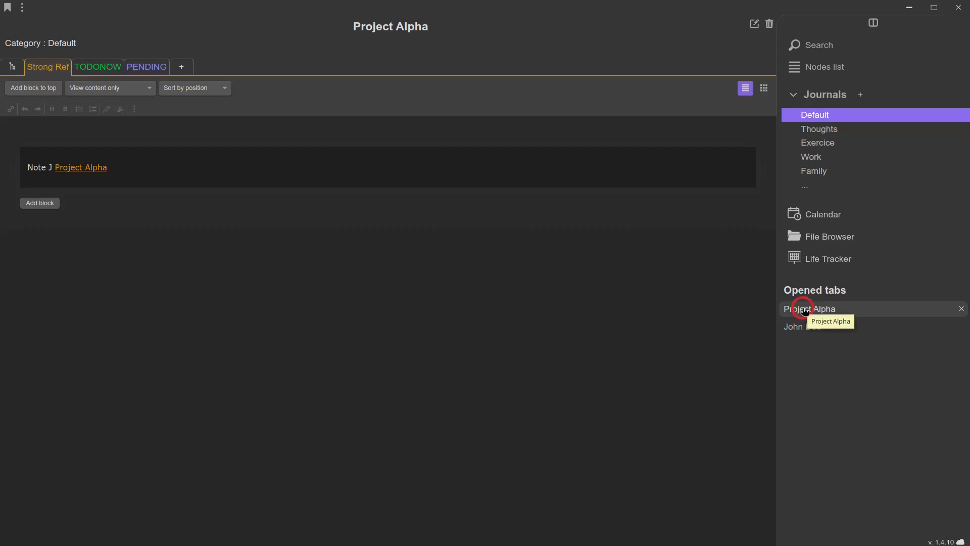
pyautogui.click(104, 69)
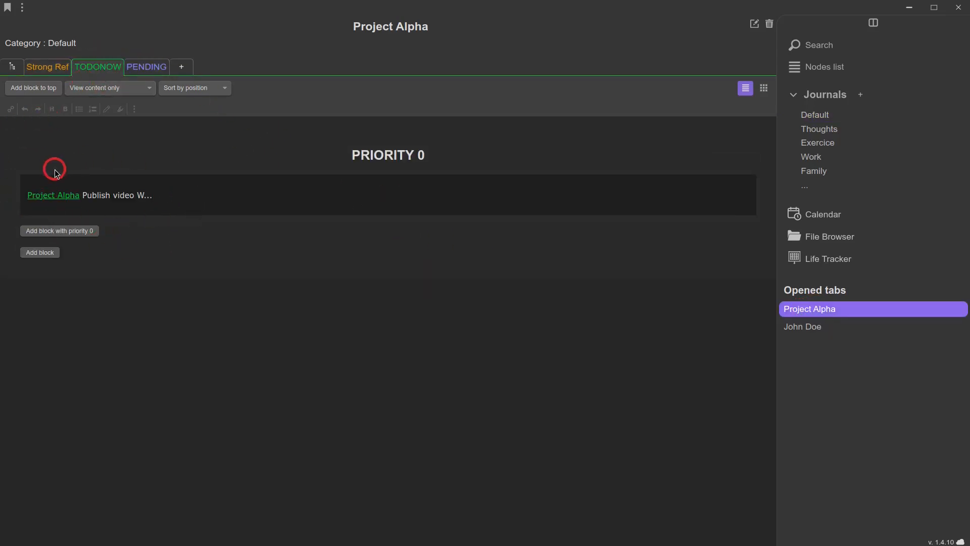
pyautogui.click(134, 69)
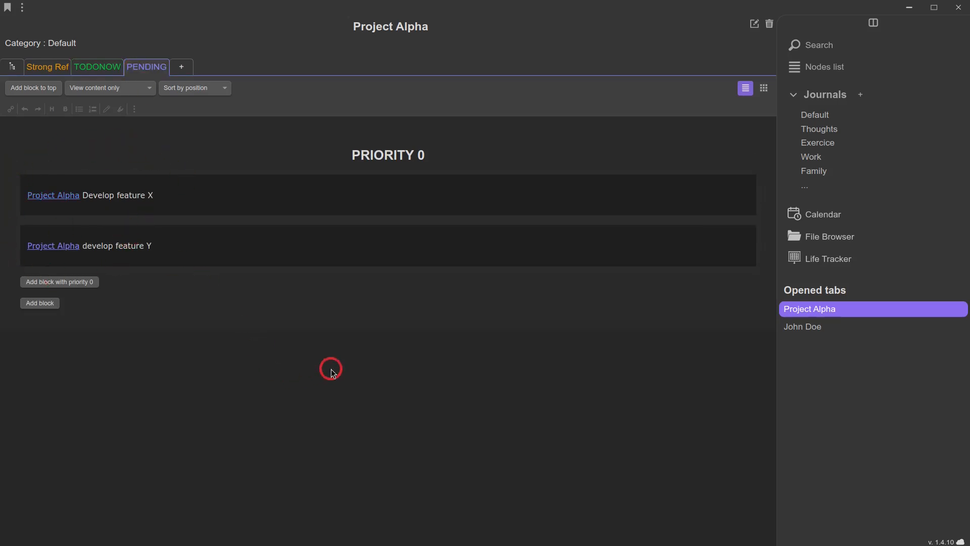
# Step: Change the reference type of the "Develop feature X" note to TODONOW and show Project Alpha's TODONOW references
pyautogui.click(54, 198)
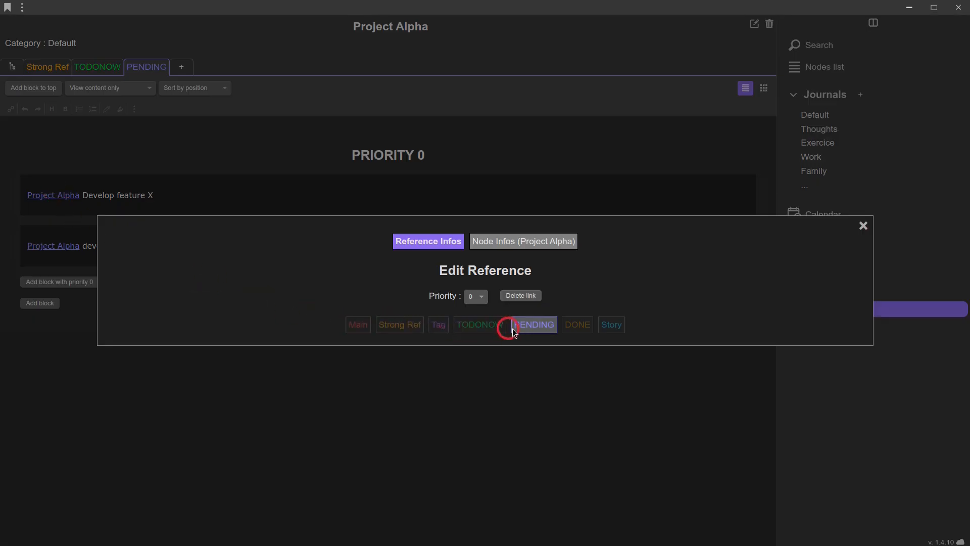
pyautogui.click(478, 326)
pyautogui.click(103, 67)
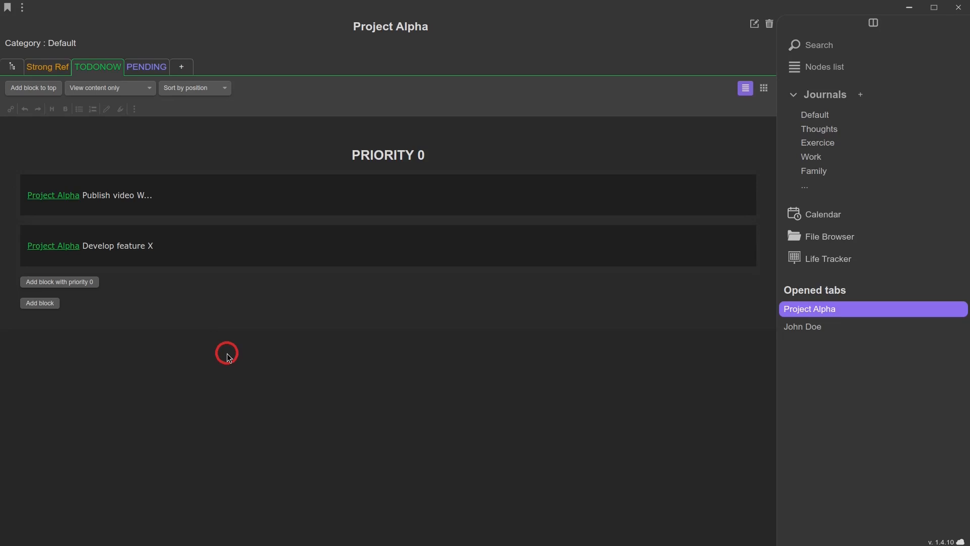
# Step: Add a priority 0 block under Project Alpha's TODONOW references reading "New block in project Alpha to demonstrate implicit linking"
pyautogui.click(87, 285)
pyautogui.write('Ne')
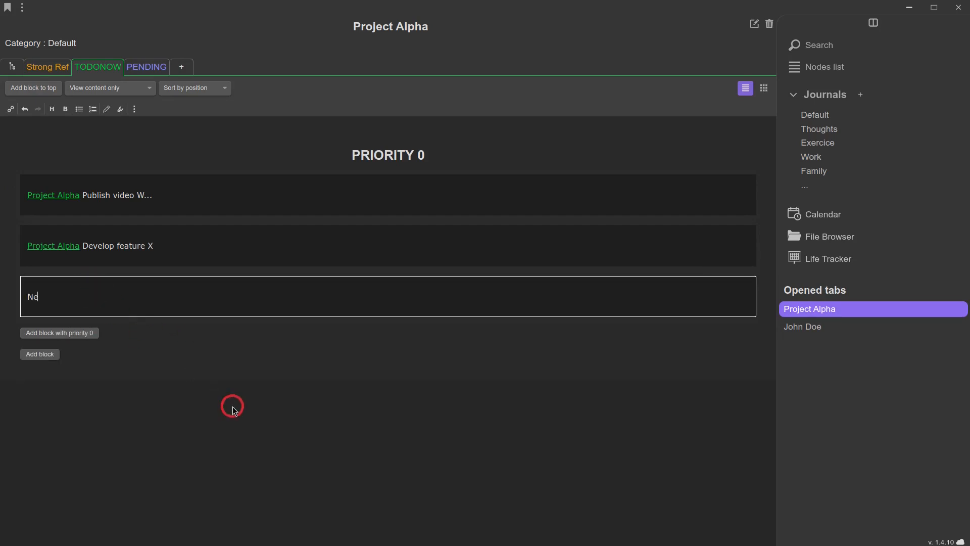
pyautogui.write('w block in project Alpha t')
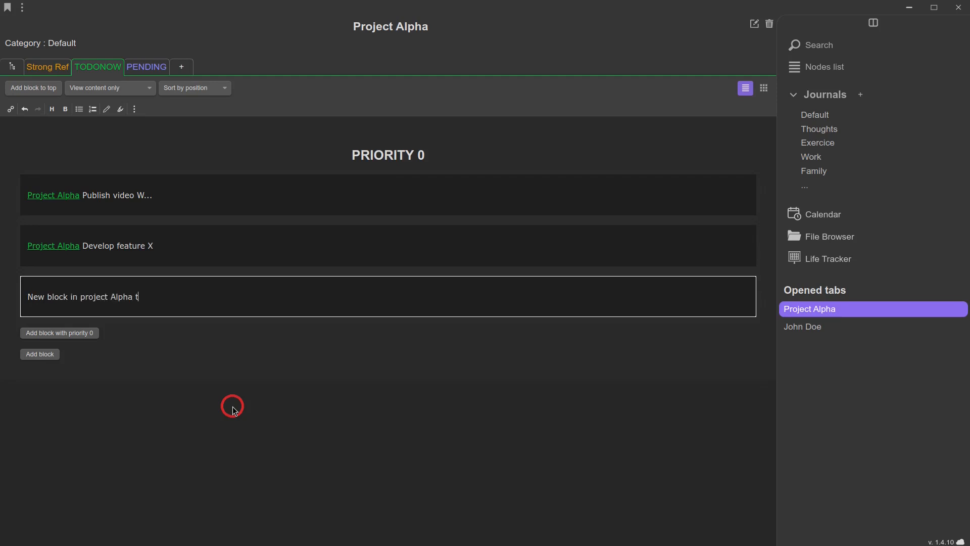
pyautogui.write('o demonstrate implicit linking')
pyautogui.click(234, 410)
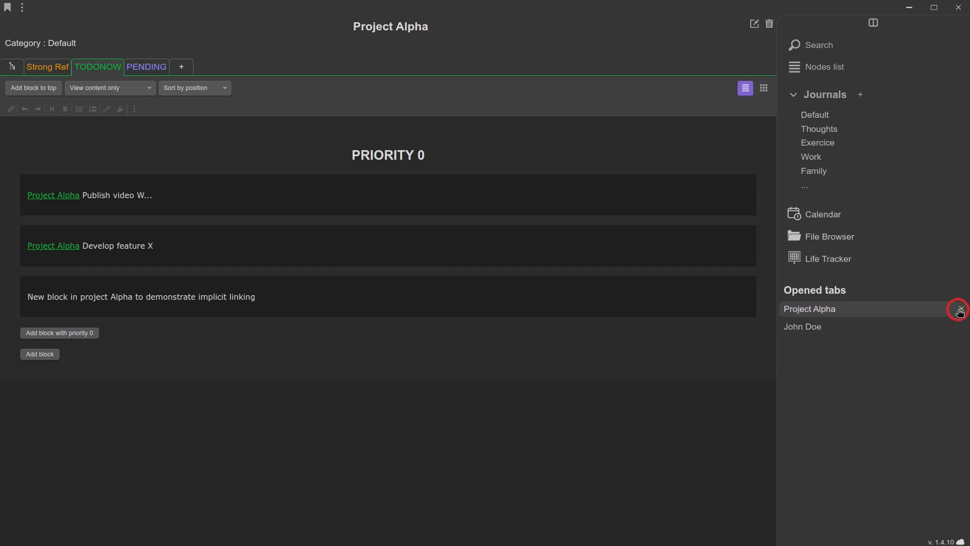
# Step: Close the Project Alpha page and return to the Default journal to review the project notes
pyautogui.click(961, 309)
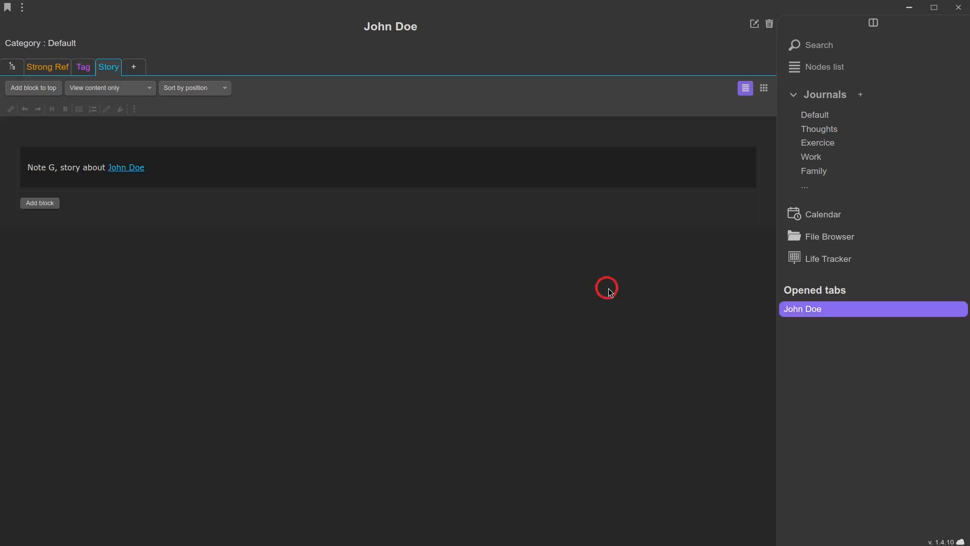
pyautogui.click(818, 116)
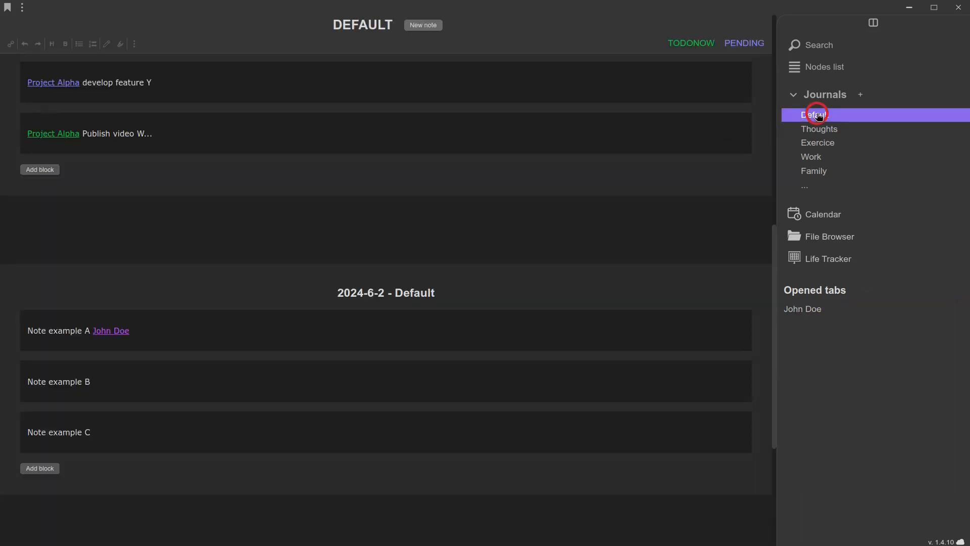
pyautogui.scroll(4, 219, 208)
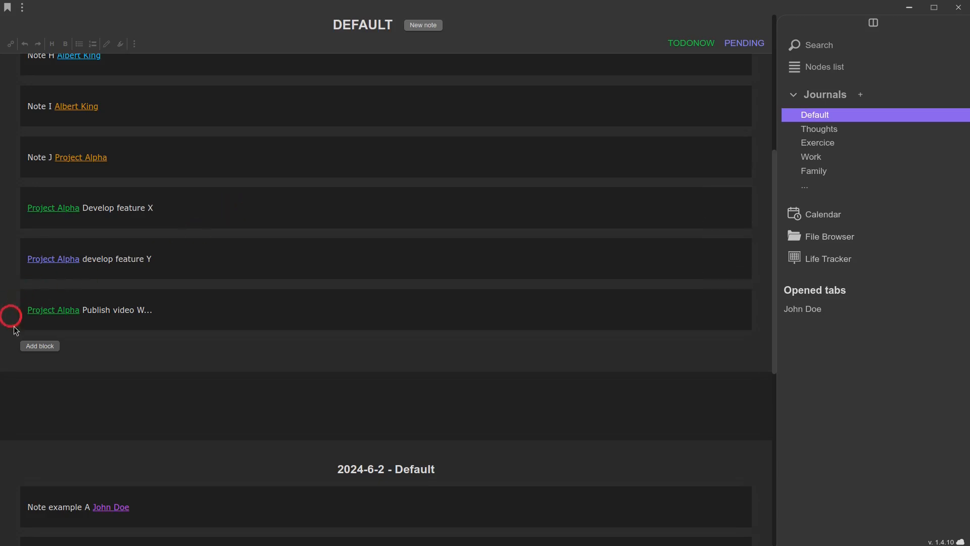
# Step: Open Project Alpha from the "Publish video W..." note, and show and hide the references of the implicit linking block
pyautogui.click(49, 310)
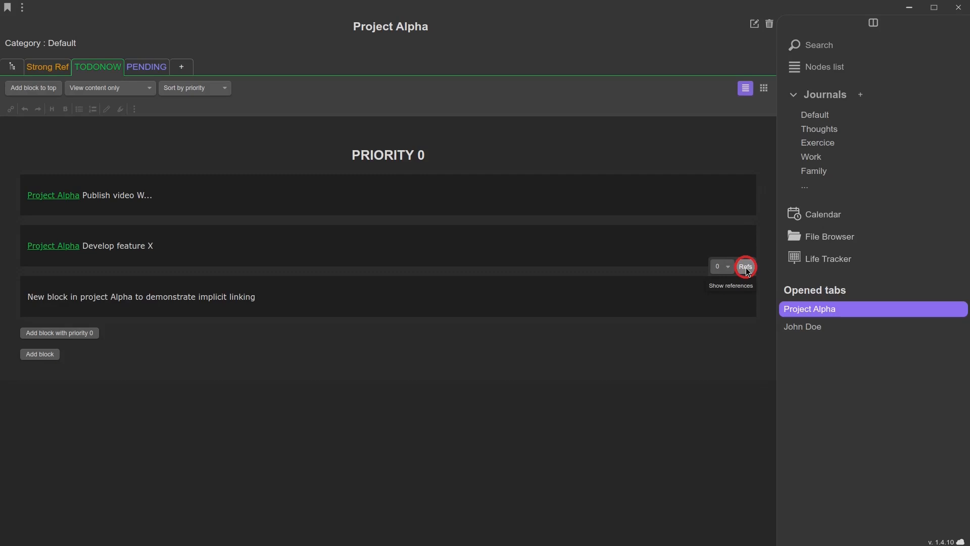
pyautogui.click(746, 268)
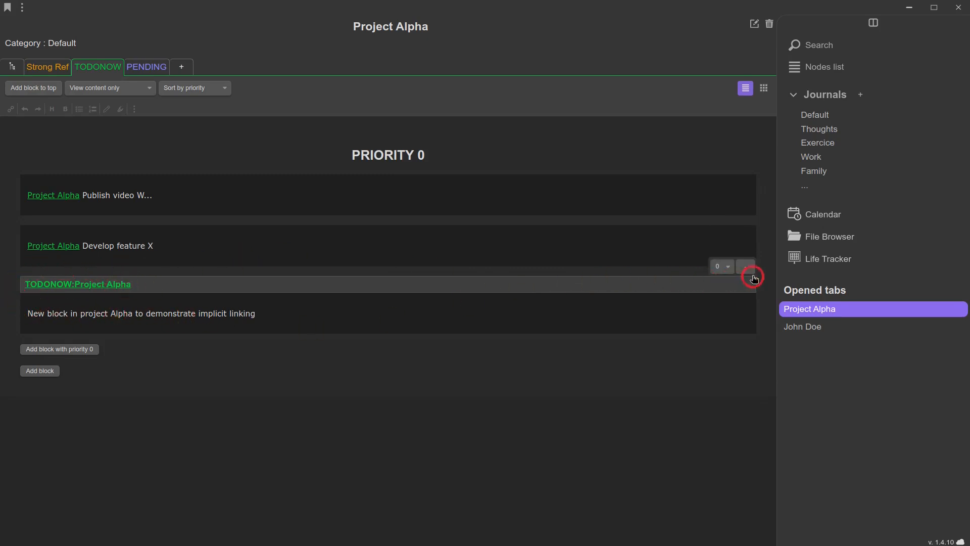
pyautogui.click(746, 267)
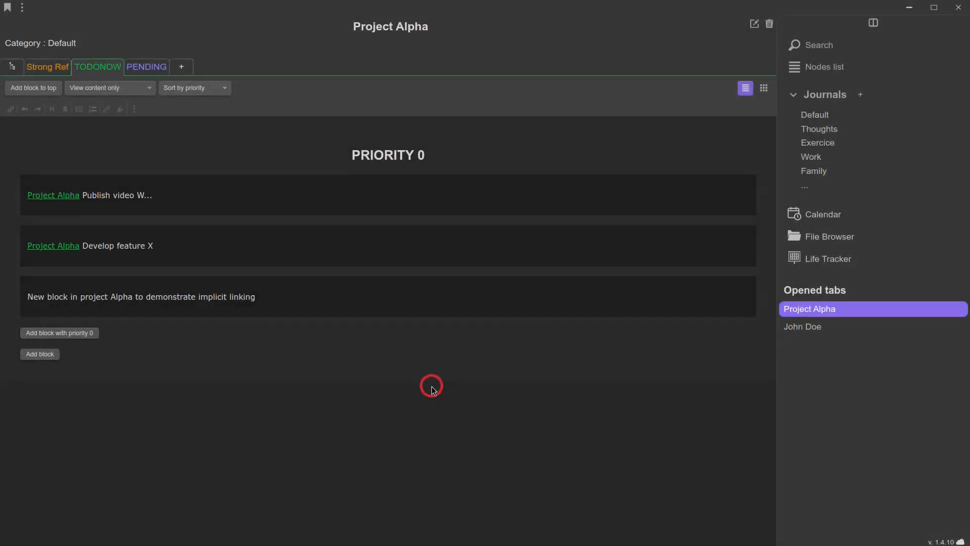
# Step: In the Default journal, add a strong reference to Note D pointing to the person node already referenced in Note I
pyautogui.click(825, 116)
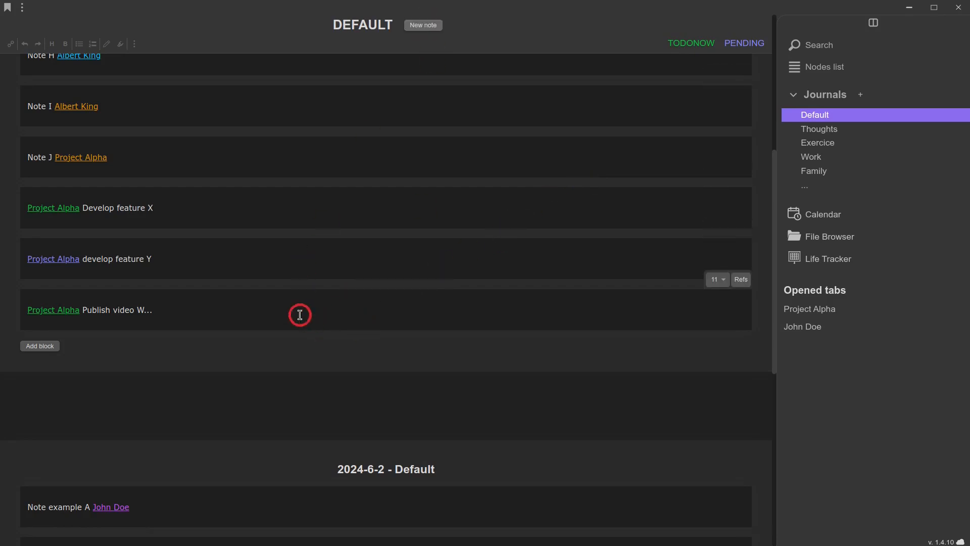
pyautogui.scroll(6, 300, 315)
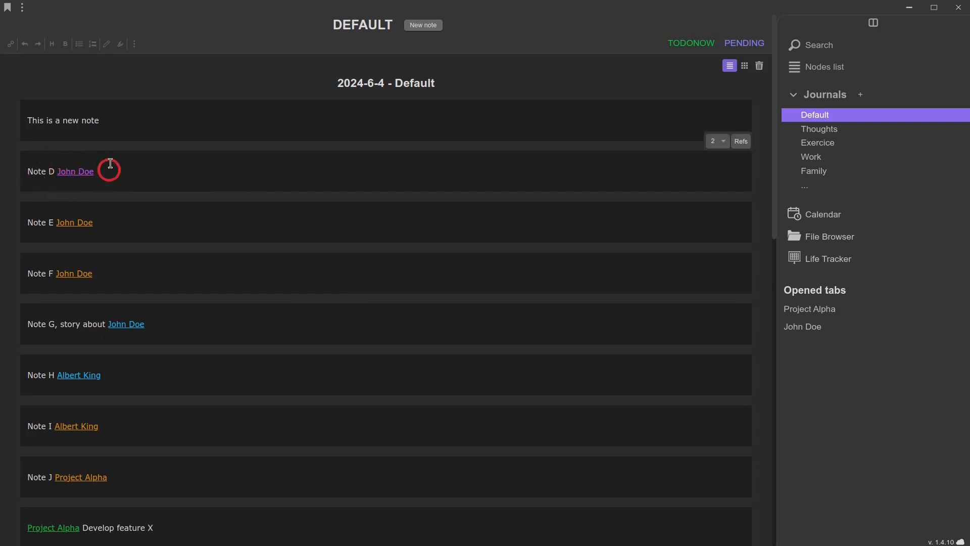
pyautogui.click(129, 174)
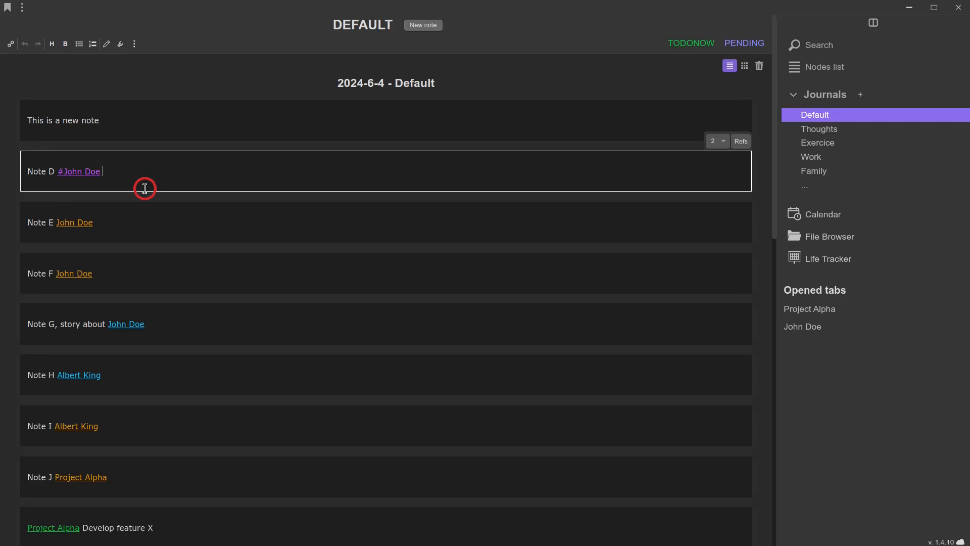
pyautogui.write('[[Al')
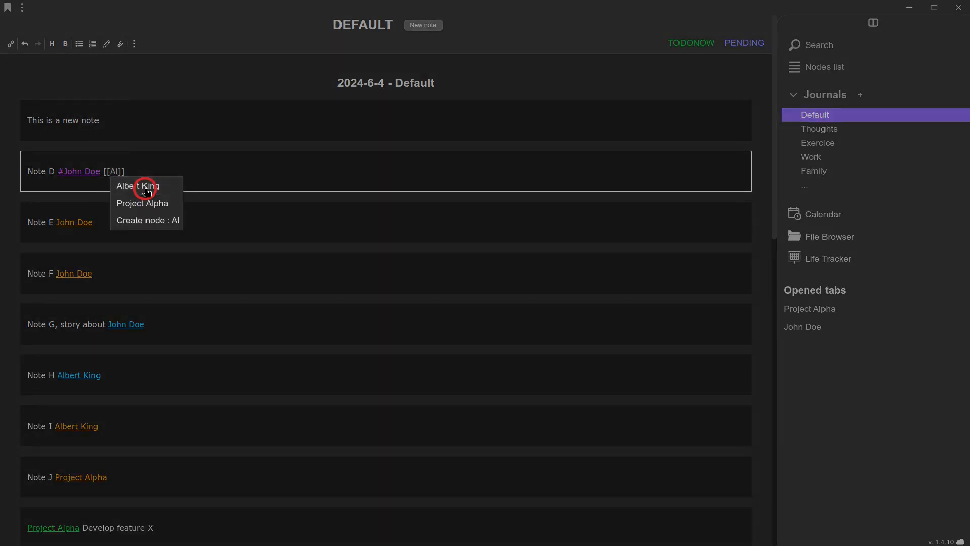
pyautogui.click(146, 190)
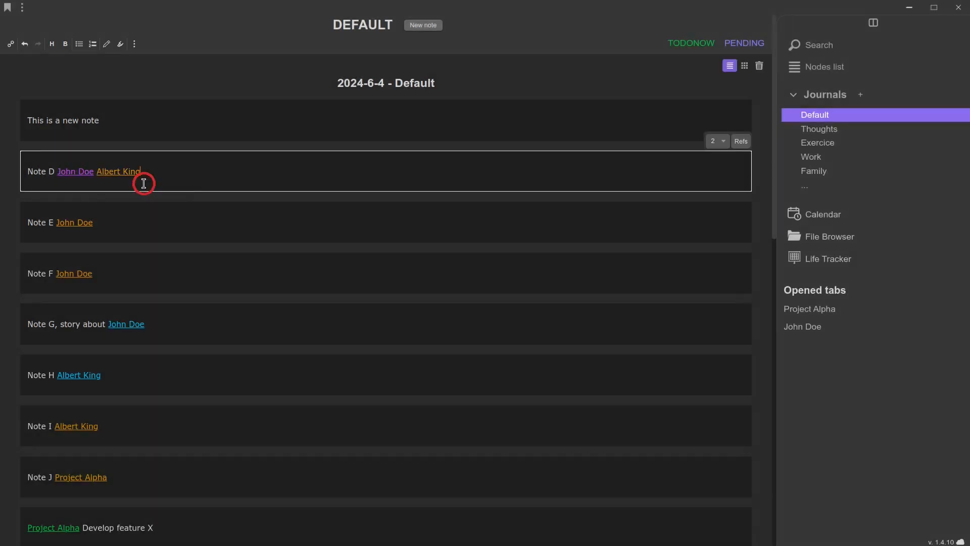
pyautogui.click(6, 192)
pyautogui.click(4, 248)
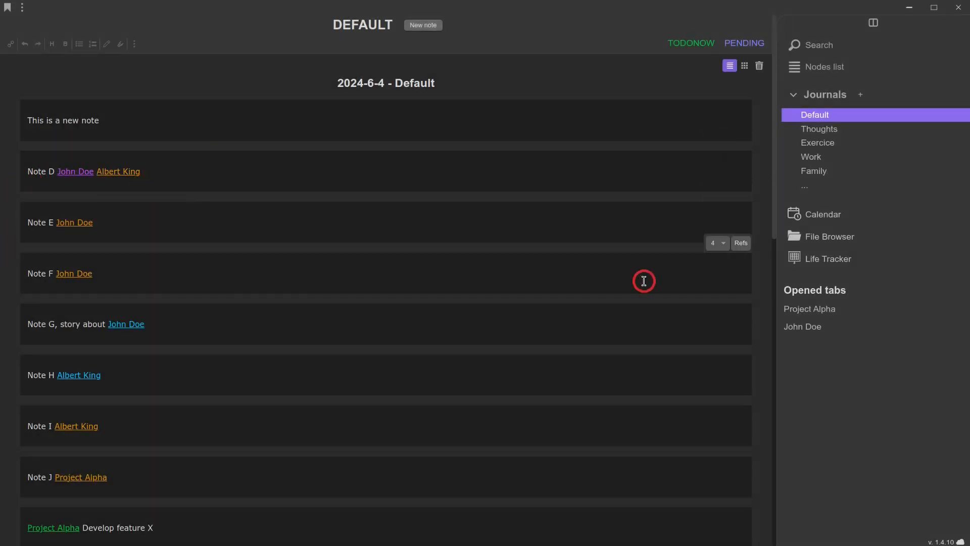
# Step: Review Note D among the tag references of its tagged person's page and the strong references of the other linked person's page
pyautogui.click(794, 330)
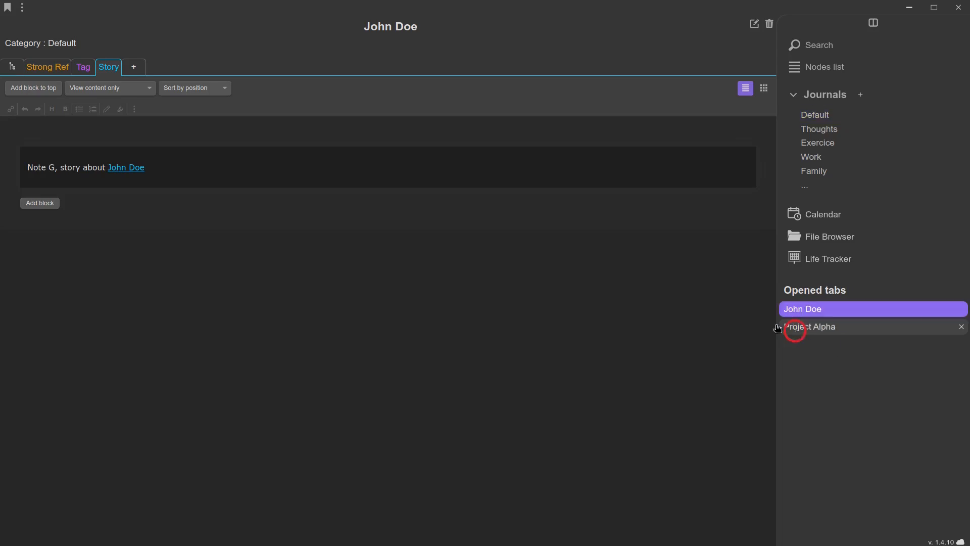
pyautogui.click(62, 71)
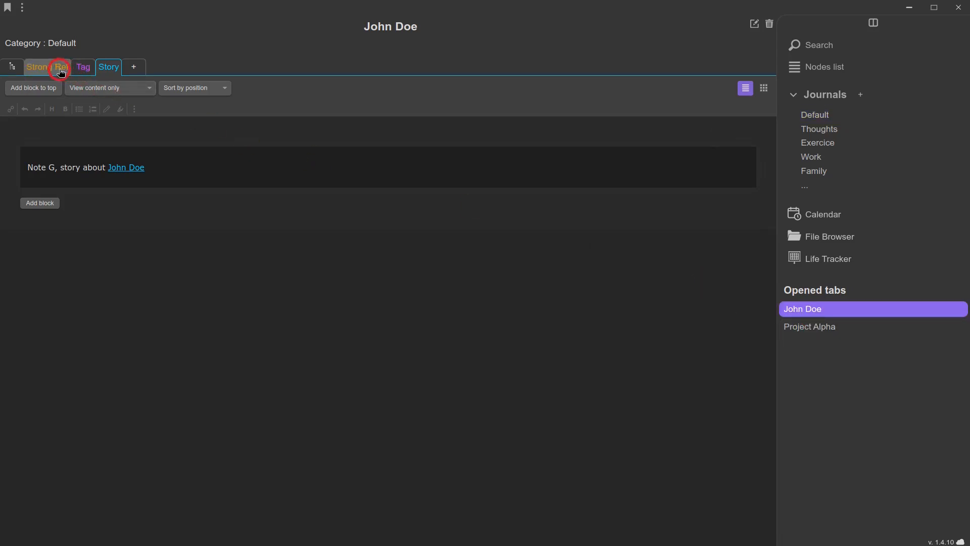
pyautogui.click(84, 72)
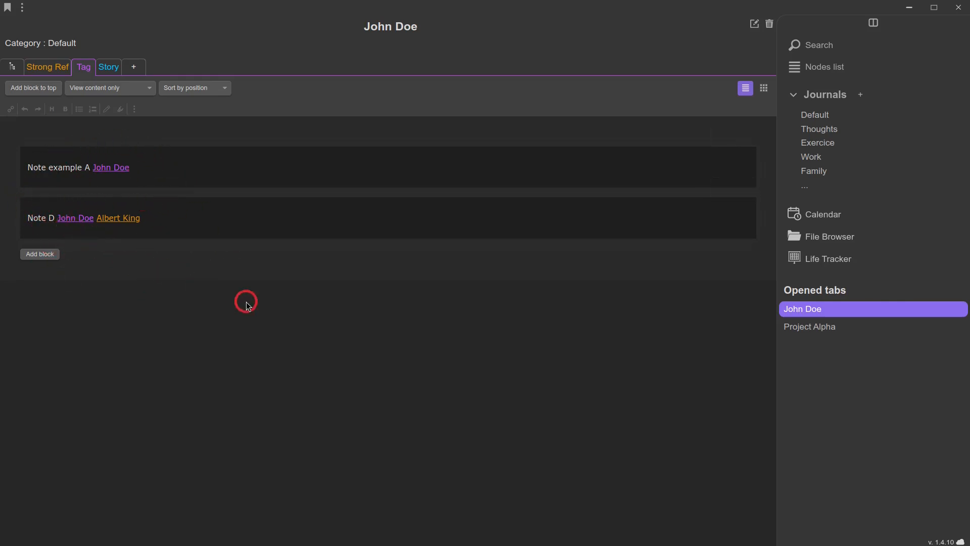
pyautogui.click(820, 118)
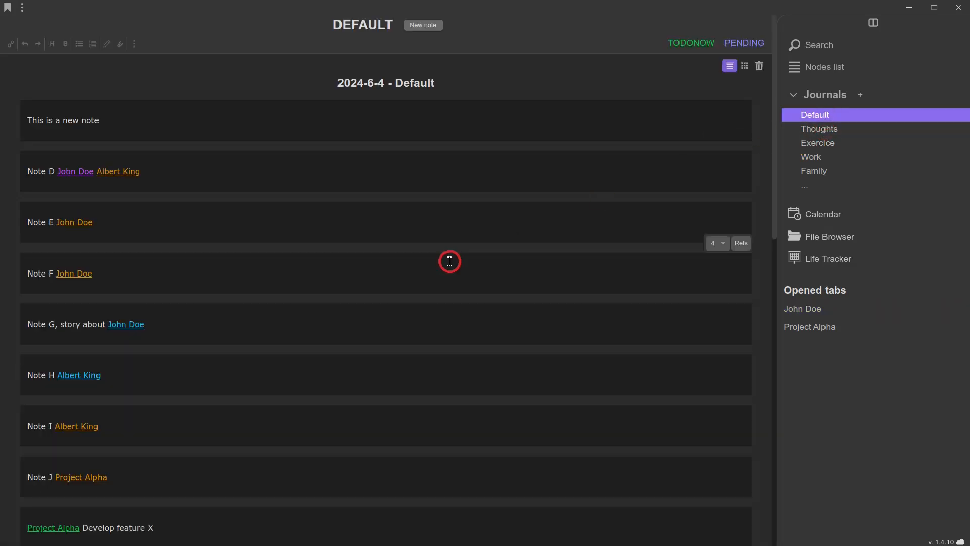
pyautogui.click(106, 174)
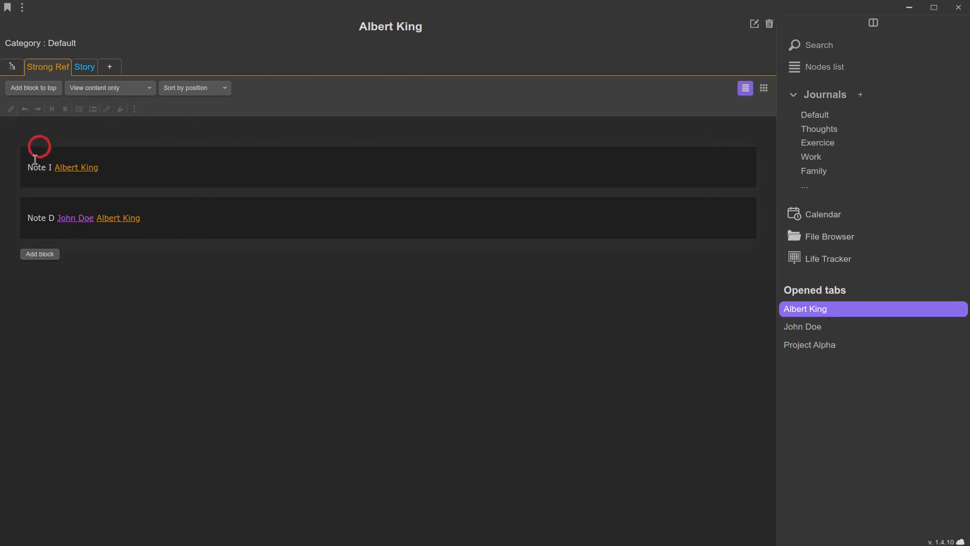
pyautogui.click(787, 326)
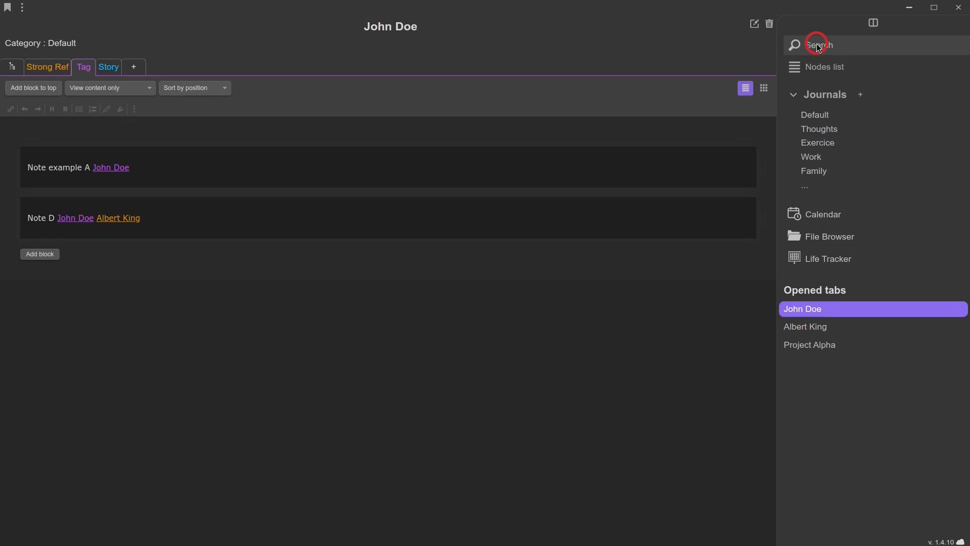
# Step: Run an advanced search with an All-type Reference parameter for the person tagged in Note D, and review the matching notes
pyautogui.click(818, 46)
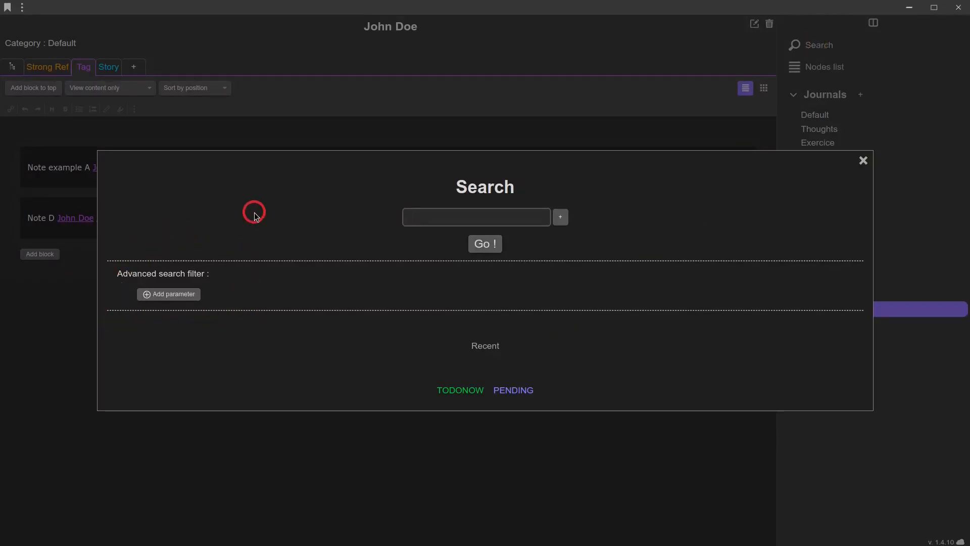
pyautogui.click(171, 296)
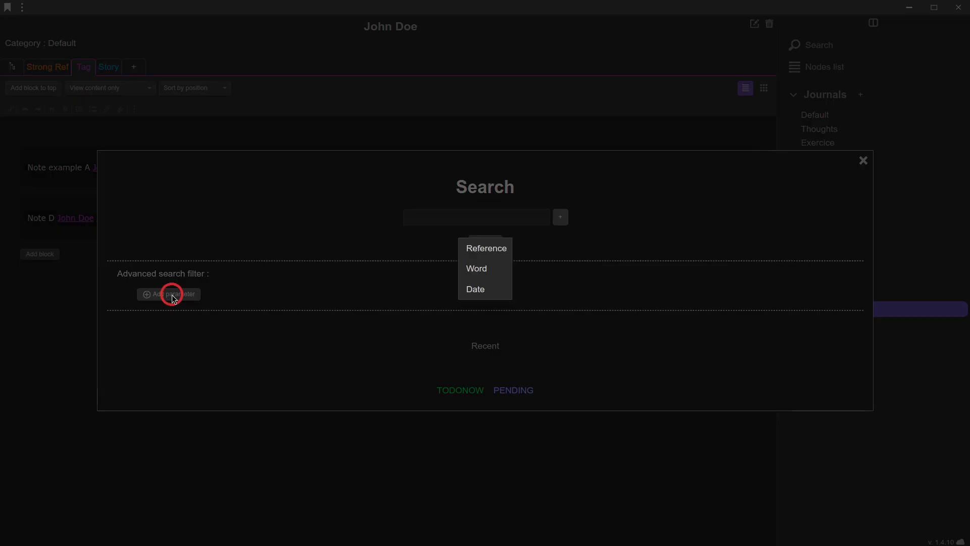
pyautogui.click(483, 250)
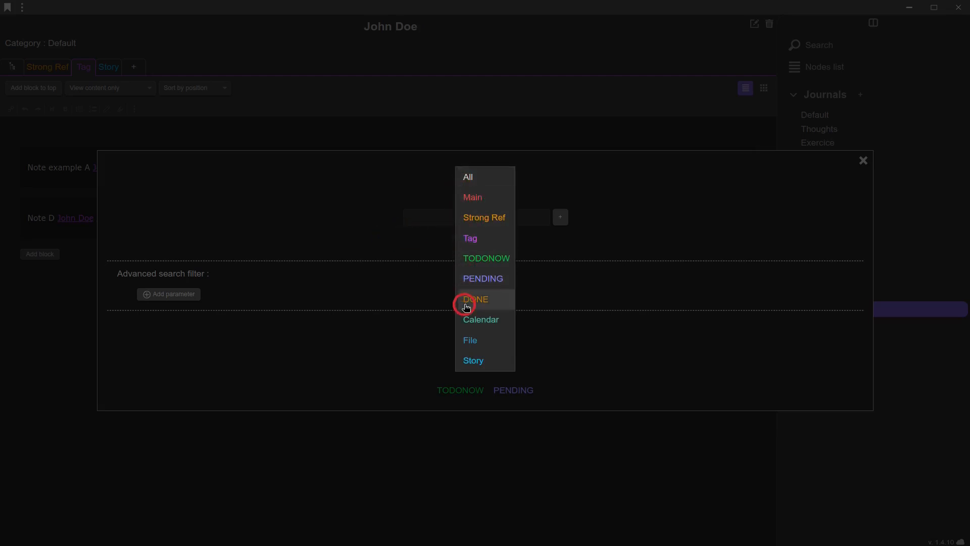
pyautogui.click(470, 176)
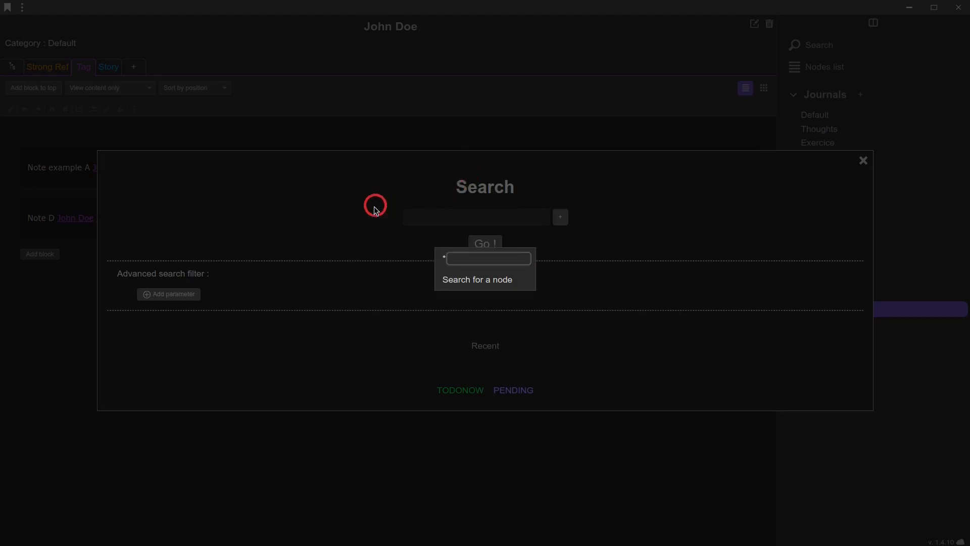
pyautogui.write('Joh')
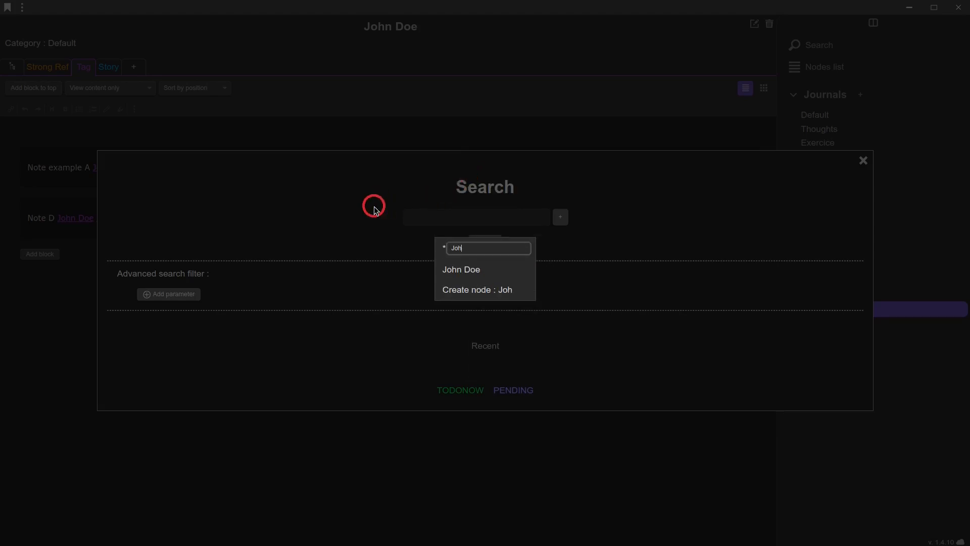
pyautogui.click(457, 271)
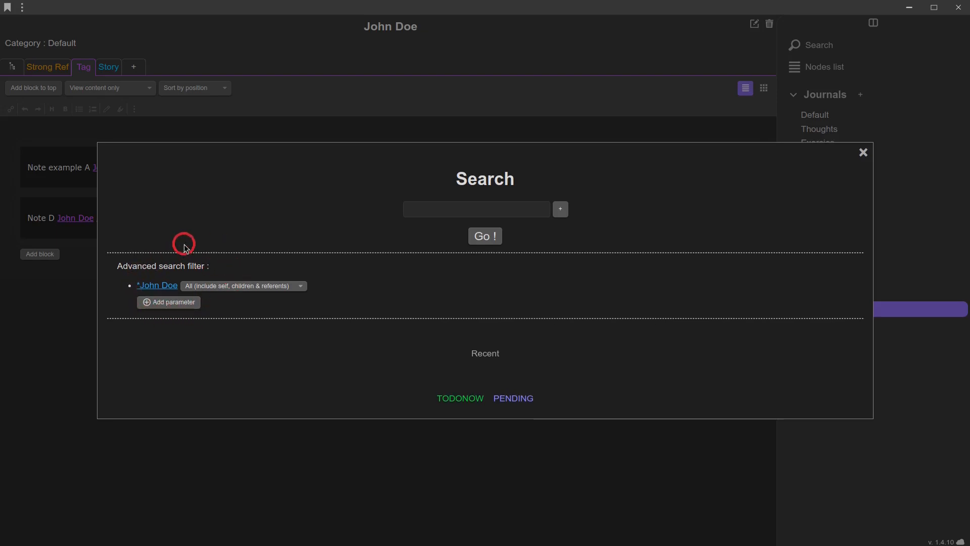
pyautogui.click(484, 237)
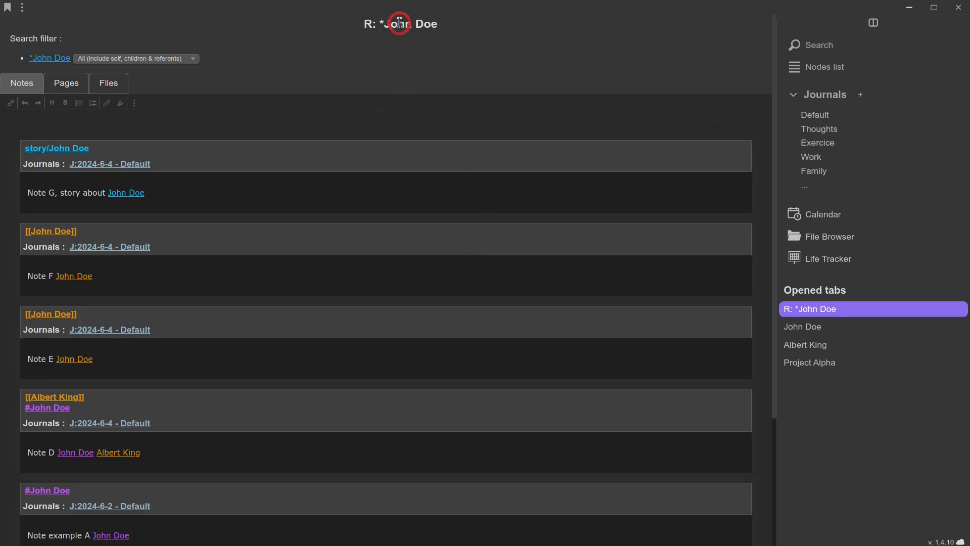
pyautogui.scroll(-3, 189, 375)
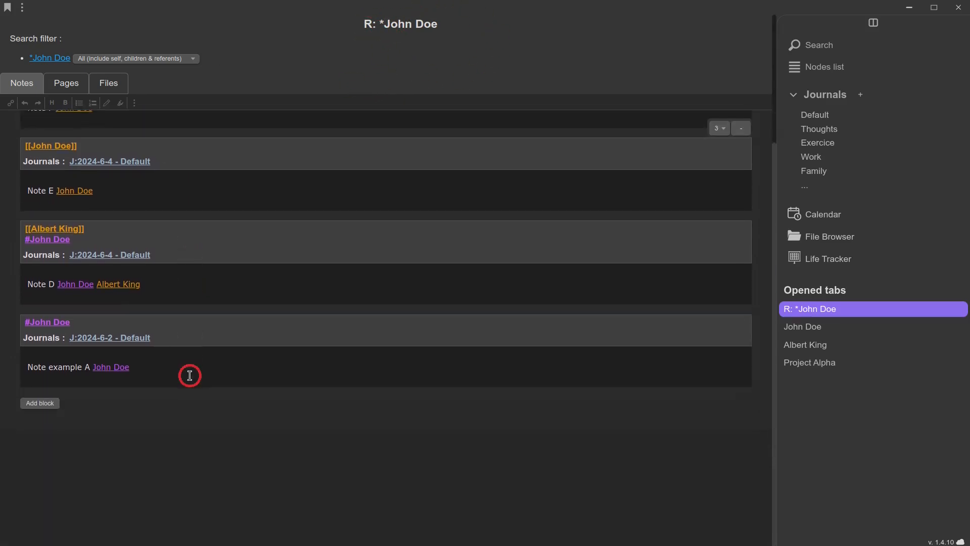
pyautogui.scroll(1, 190, 375)
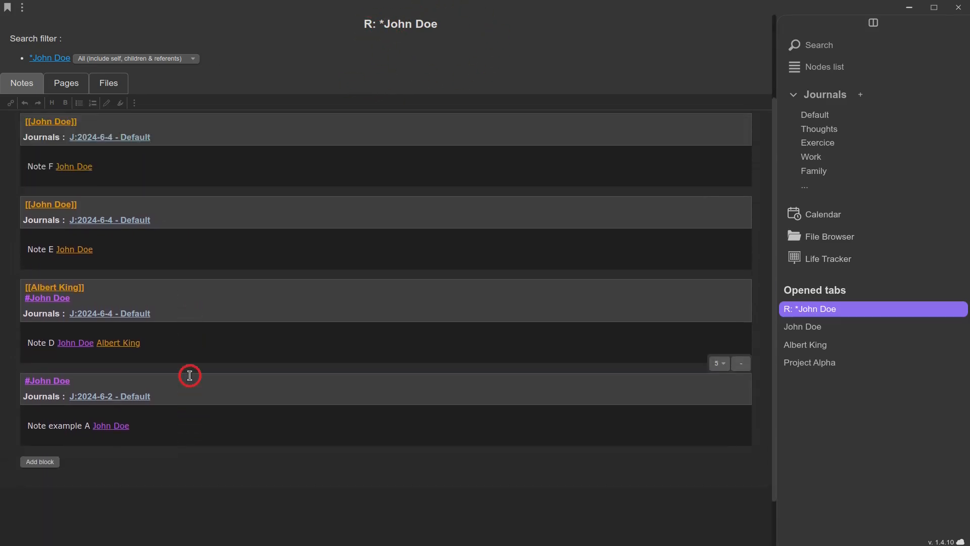
pyautogui.scroll(2, 232, 364)
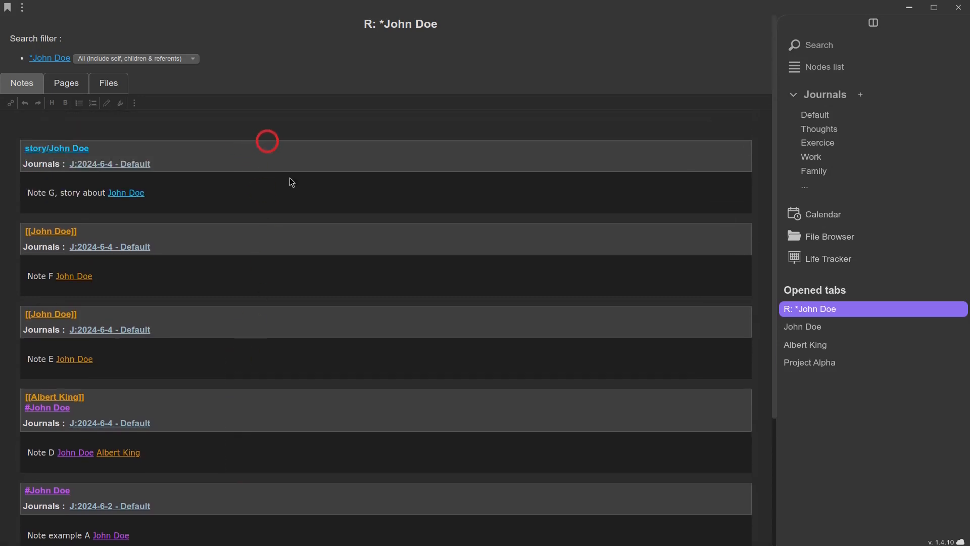
pyautogui.scroll(-2, 314, 289)
pyautogui.scroll(3, 314, 290)
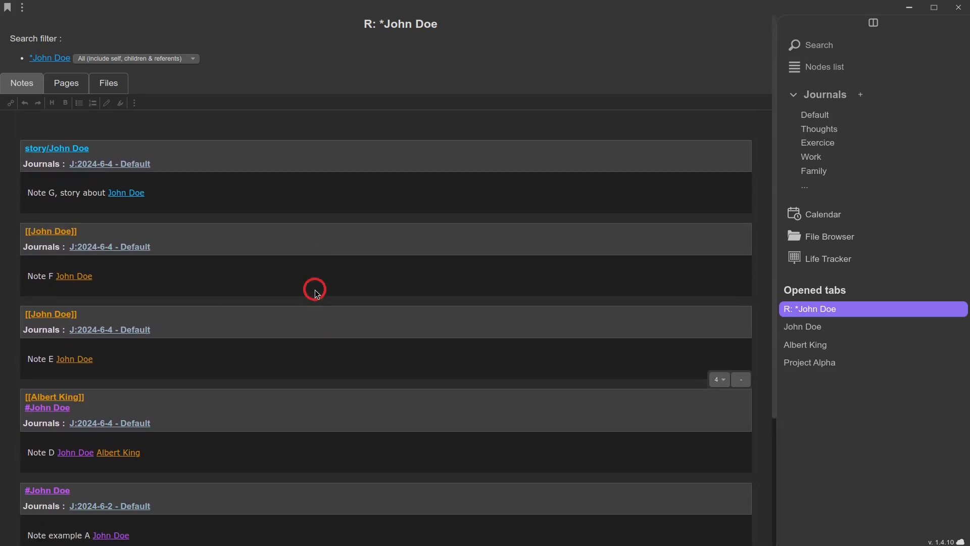
# Step: Add a Strong Ref parameter for Note D's other linked person to the search filter and refresh the results
pyautogui.moveTo(195, 61)
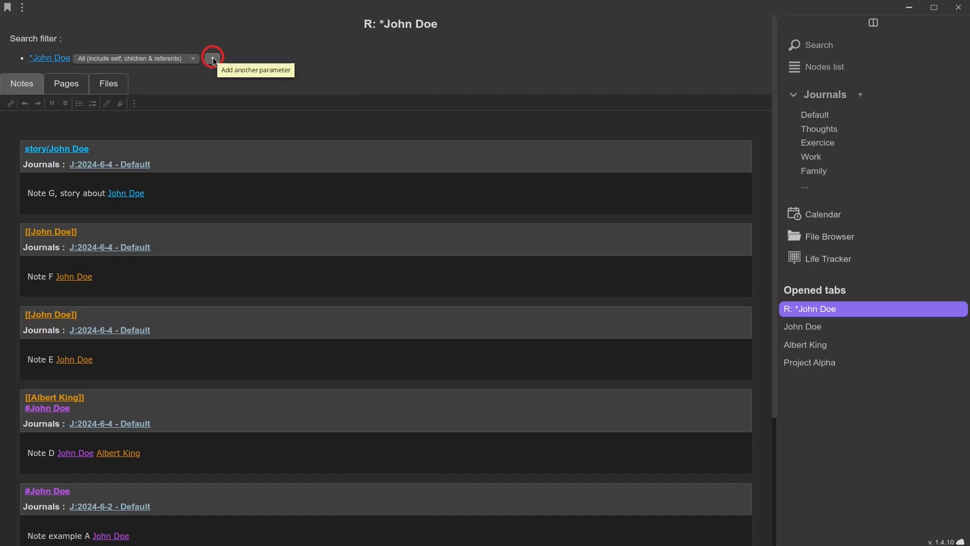
pyautogui.click(213, 57)
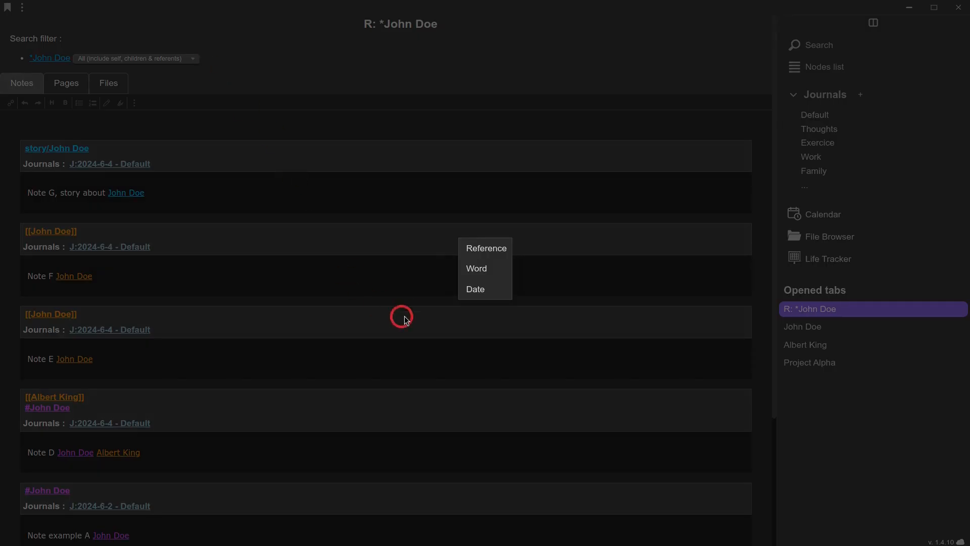
pyautogui.click(482, 248)
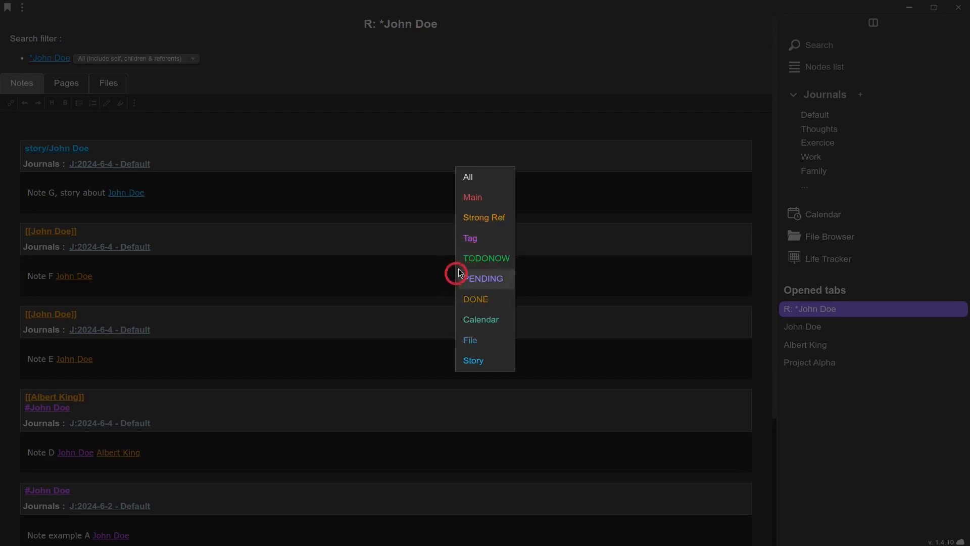
pyautogui.click(480, 218)
pyautogui.write('Al')
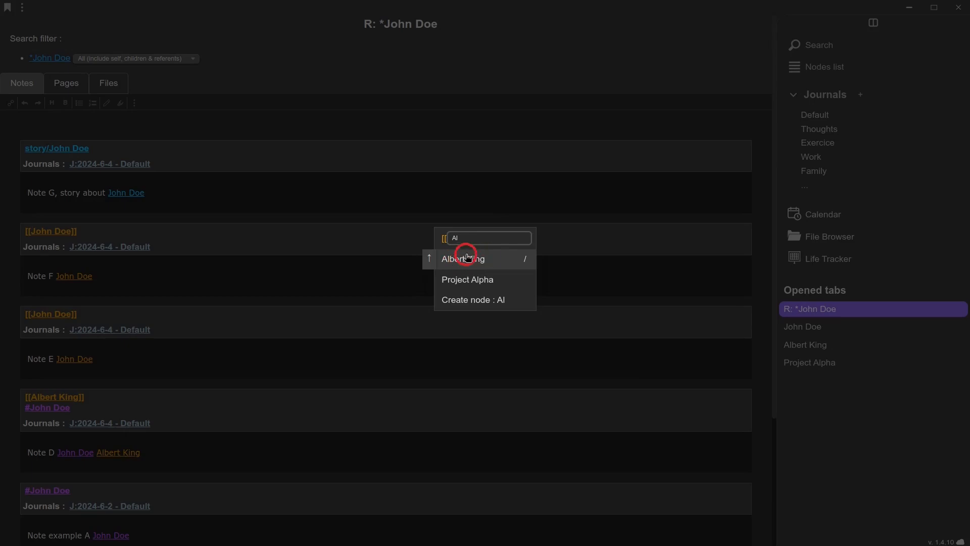
pyautogui.click(465, 260)
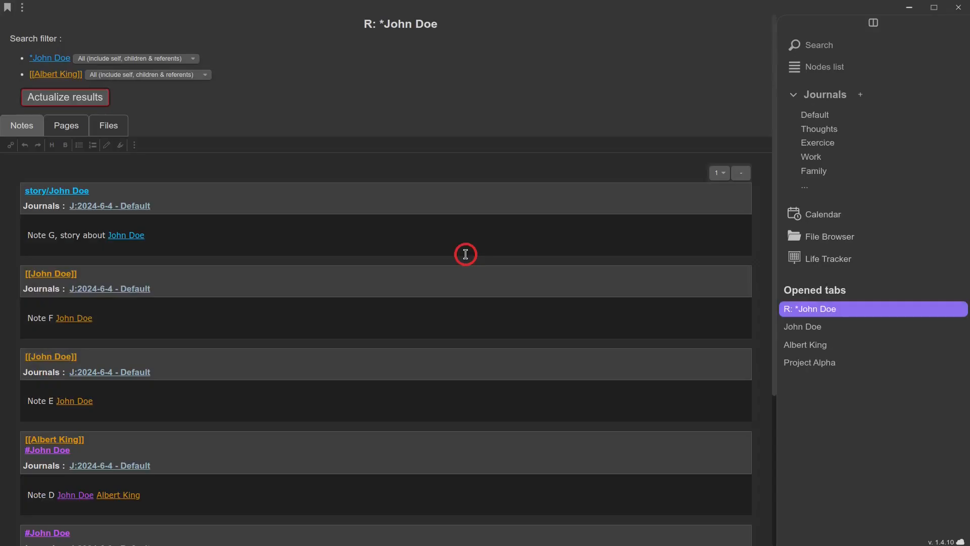
pyautogui.click(56, 99)
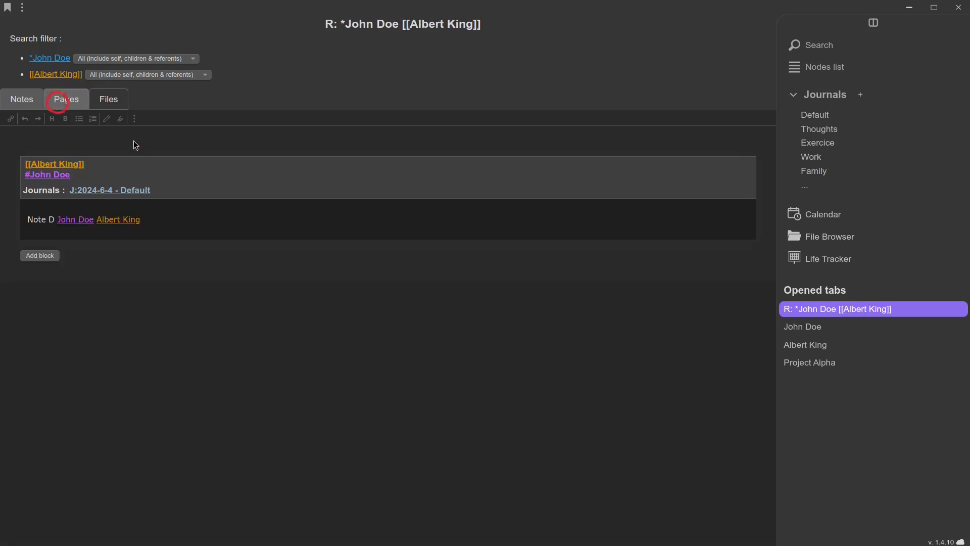